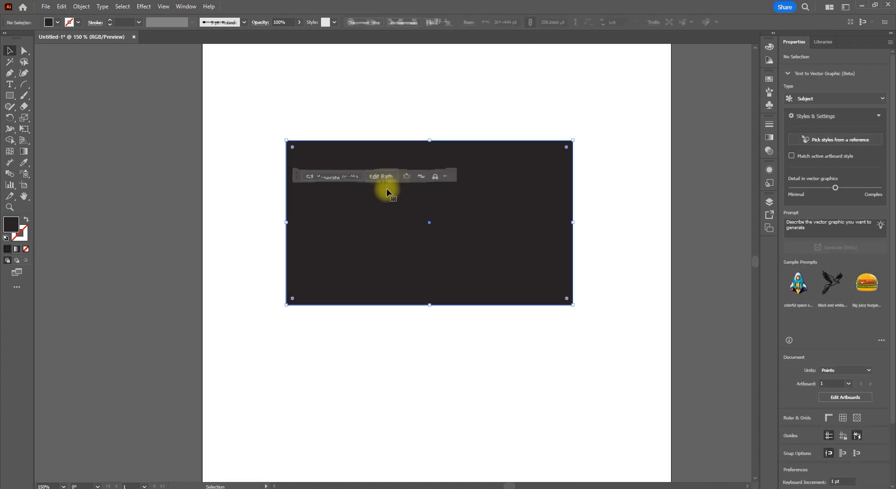
Duplicate the dark rectangle in place and shrink the copy evenly about its centre to about 353 by 202 pt
mouse_move(432, 306)
mouse_down()
mouse_move(426, 314)
mouse_move(429, 305)
mouse_up()
key(ctrl+shift+a)
click(447, 303)
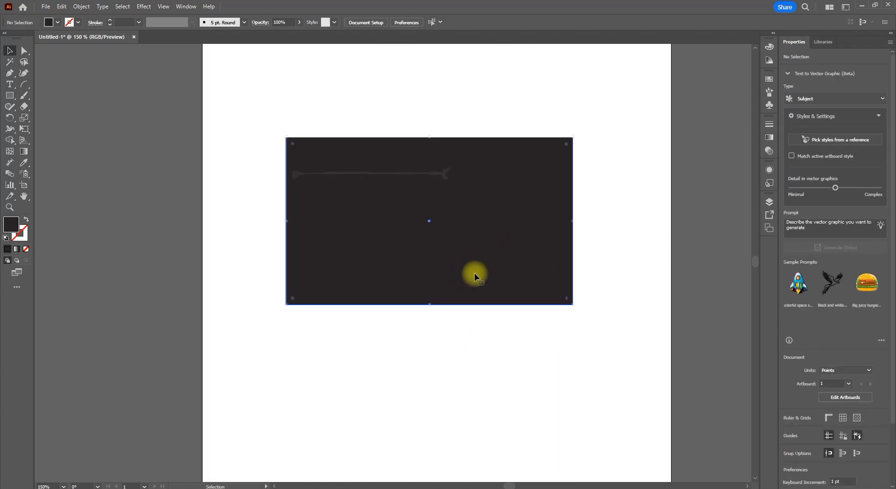
key(ctrl+f)
drag(573, 306, 568, 300)
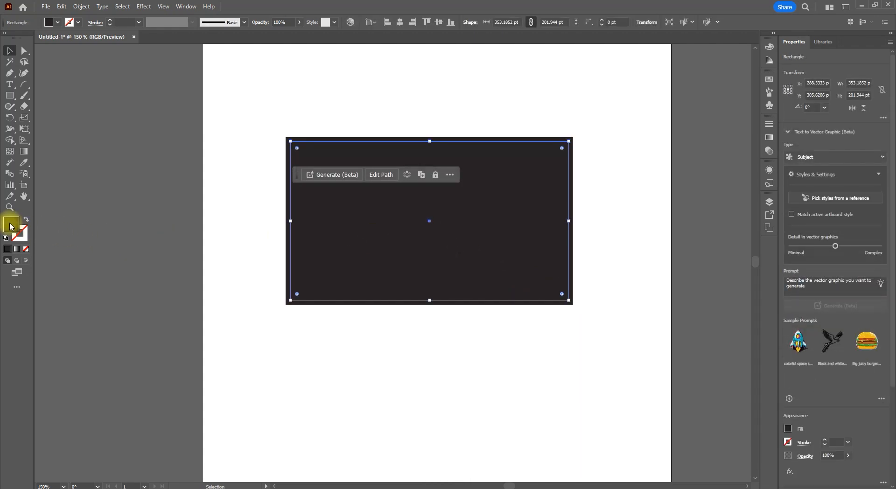
Fill the inner rectangle with white and group it with the dark outer rectangle to form a monitor screen
double_click(12, 227)
click(423, 212)
click(636, 214)
click(622, 150)
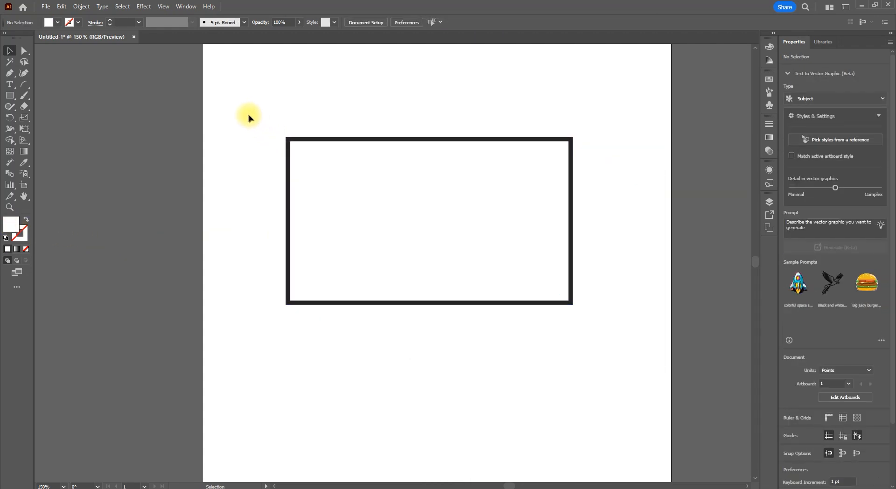
drag(248, 117, 580, 350)
key(ctrl+g)
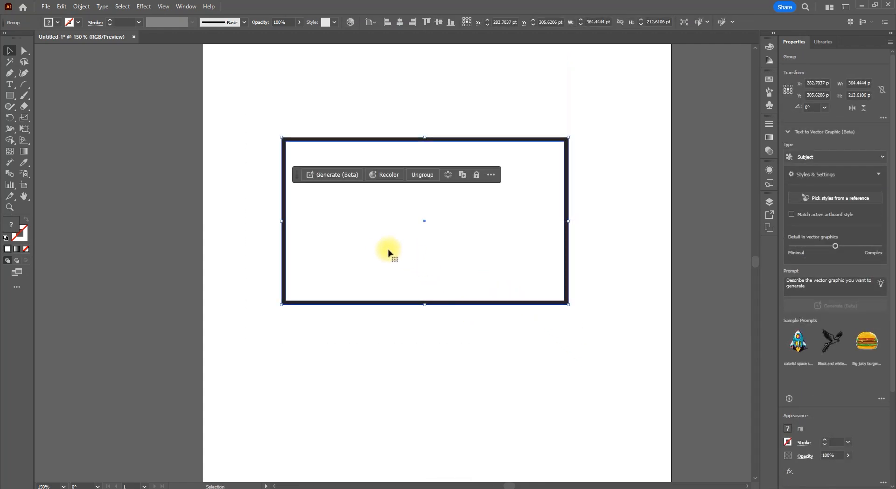
key(ctrl+shift+a)
Draw a narrow upright rectangle about 20 by 87 pt below the screen, with a dark fill and no stroke
scroll(479, 179, down, 1)
click(10, 95)
drag(331, 336, 346, 404)
click(6, 238)
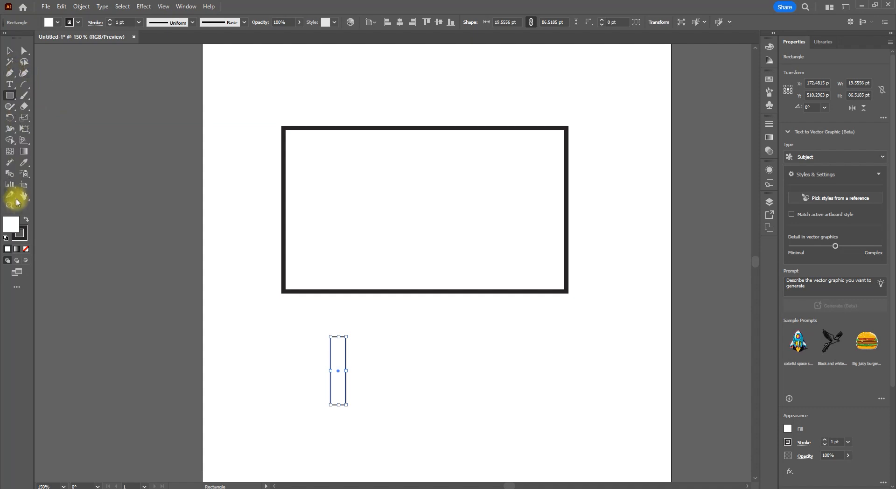
click(26, 219)
click(24, 240)
click(26, 249)
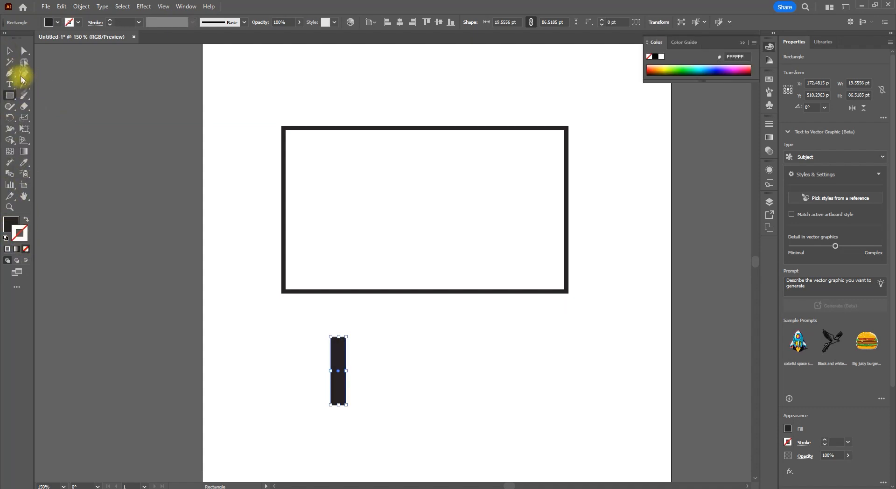
Shorten the narrow rectangle to about 76 pt and place it centred under the screen's lower edge as a stand
click(9, 50)
click(238, 90)
drag(338, 363, 359, 358)
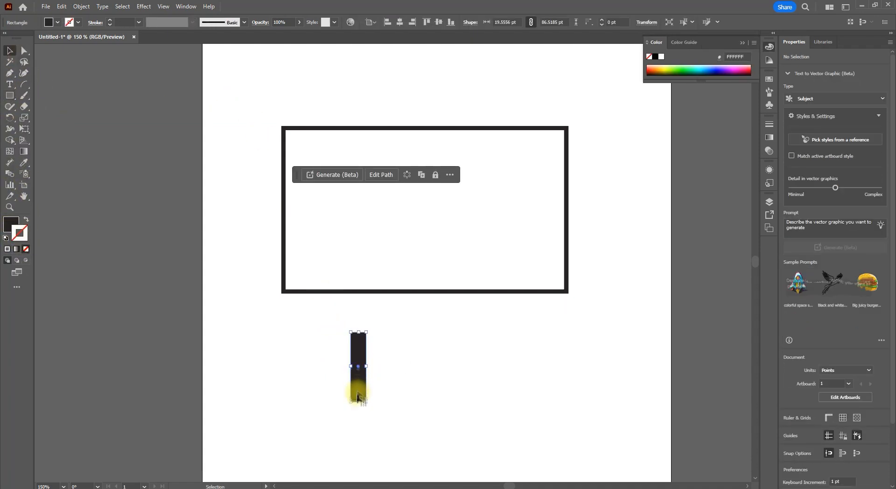
drag(358, 400, 359, 392)
click(386, 380)
scroll(361, 350, up, 2)
drag(360, 351, 450, 275)
scroll(335, 292, down, 1)
scroll(346, 348, down, 1)
Draw a dark ellipse and reshape it into an arched crescent base about 110 by 66 pt beneath the stand
drag(9, 95, 41, 119)
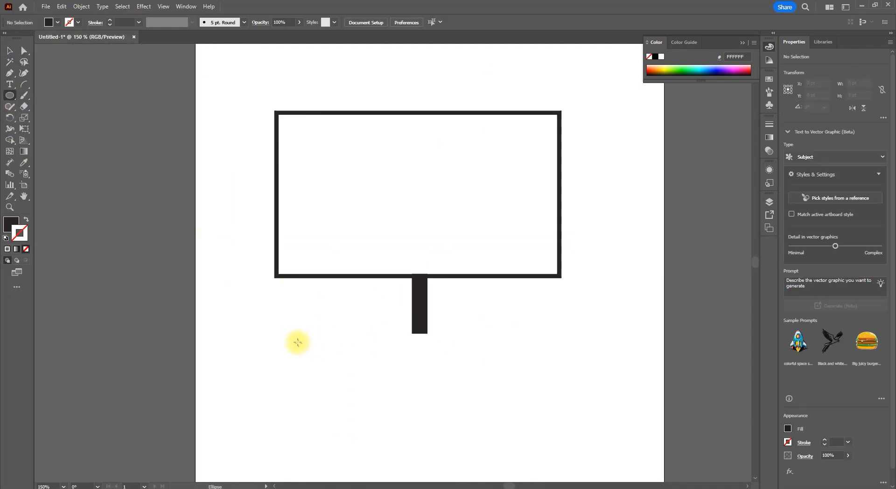
drag(295, 339, 381, 414)
click(23, 50)
click(9, 50)
drag(335, 423, 445, 338)
click(243, 261)
click(538, 346)
scroll(457, 360, up, 1)
scroll(456, 359, down, 1)
click(481, 321)
Apply the 3D Extrude & Bevel effect to the grouped screen
click(372, 202)
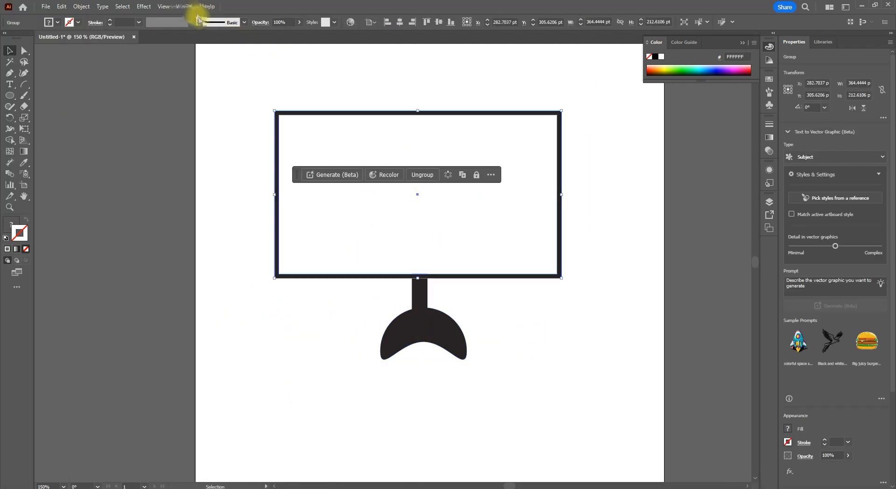
key(space)
drag(465, 151, 416, 156)
click(144, 6)
mouse_move(196, 59)
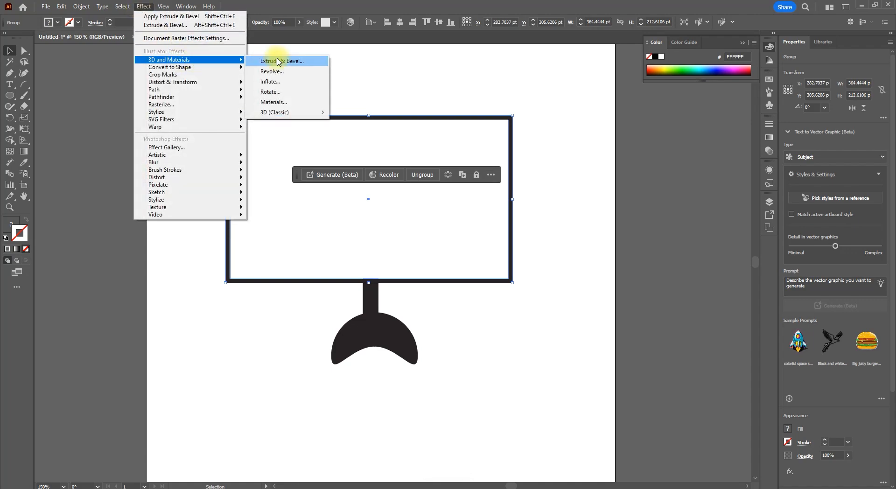
click(276, 59)
drag(604, 87, 605, 80)
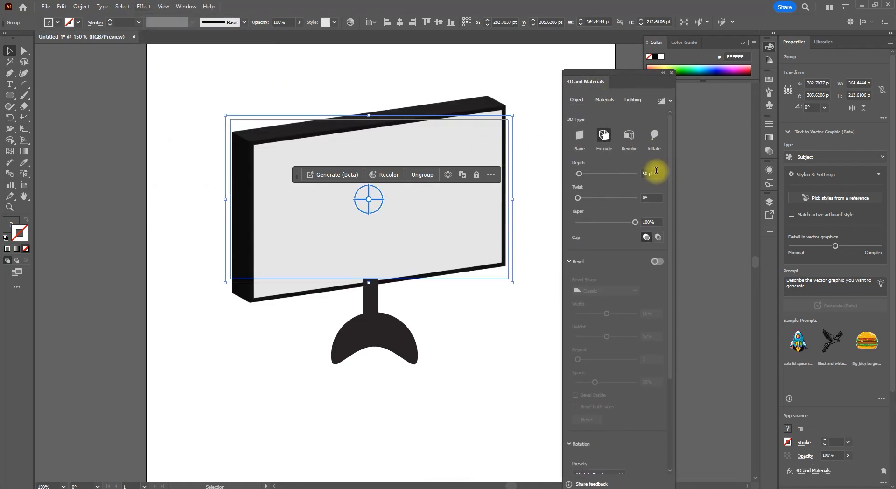
Set the screen's extrusion depth to 12 pt
click(656, 171)
text(13)
key(Return)
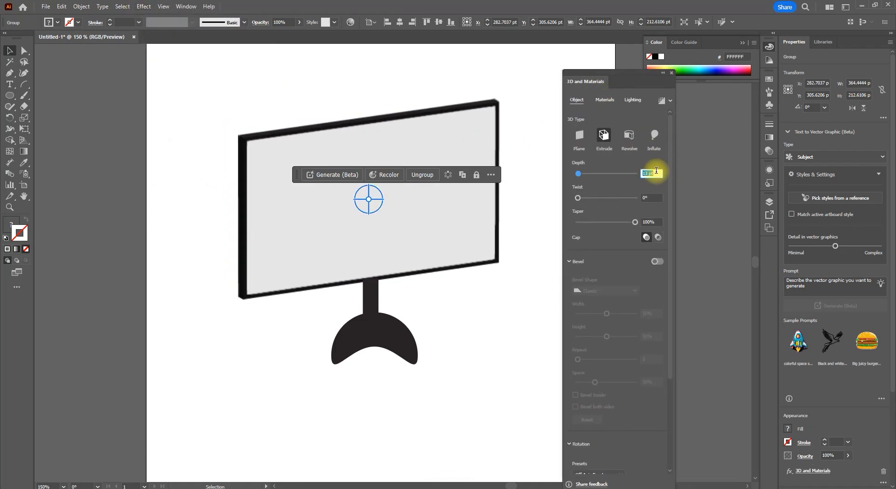
key(Down)
Turn on an inside bevel for the screen with the Step shape, 3% width and 25% height
drag(670, 252, 672, 287)
click(658, 214)
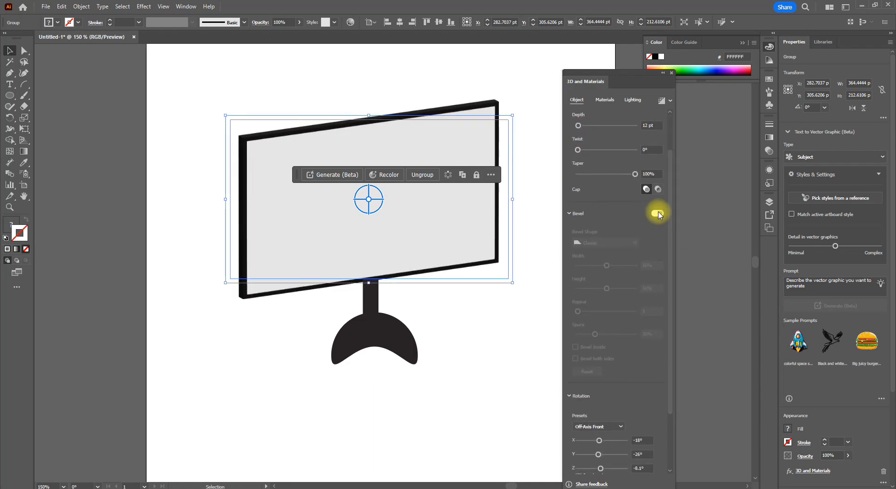
click(604, 242)
click(595, 278)
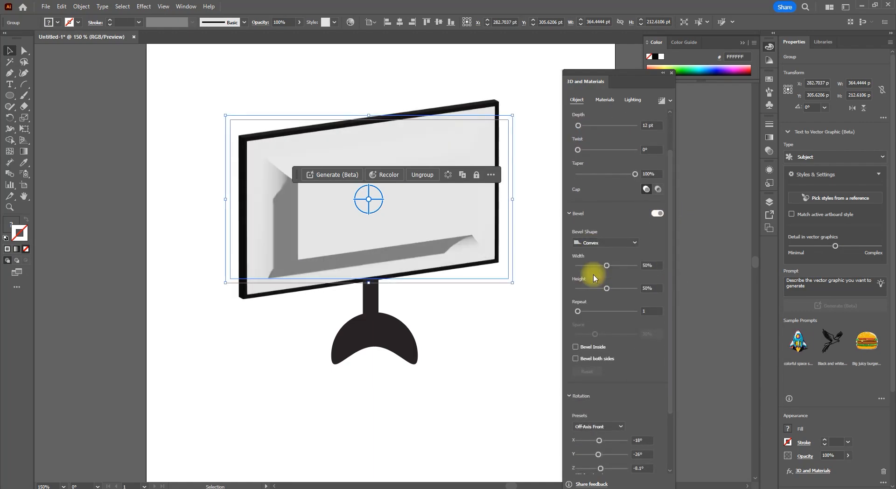
drag(607, 289, 581, 267)
click(575, 347)
click(605, 243)
click(594, 252)
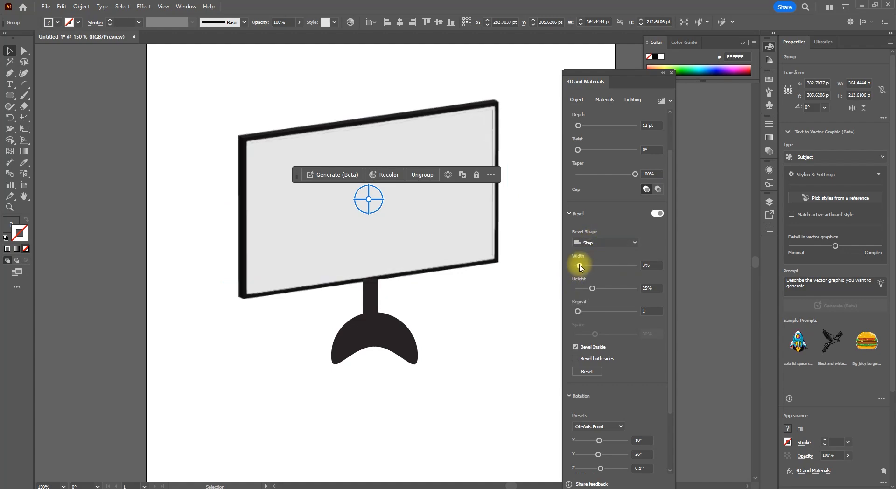
Fine-tune the screen's bevel to 4% width and 28% height
click(659, 264)
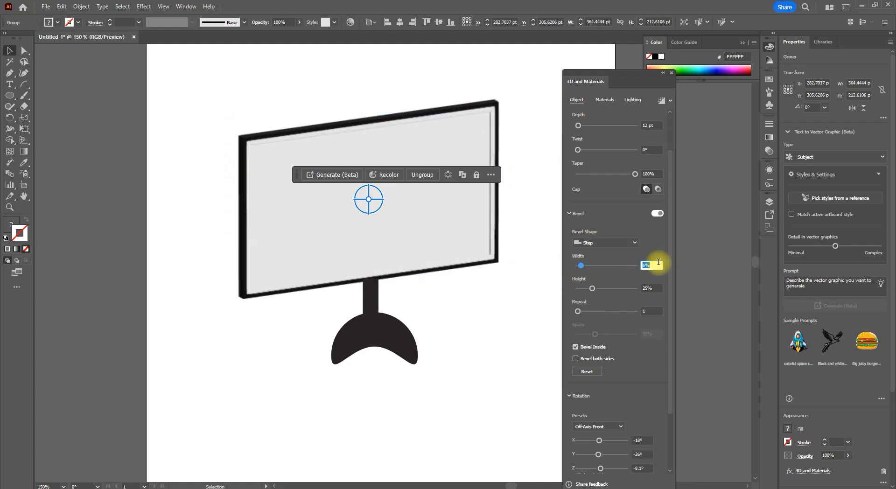
key(Up)
click(648, 288)
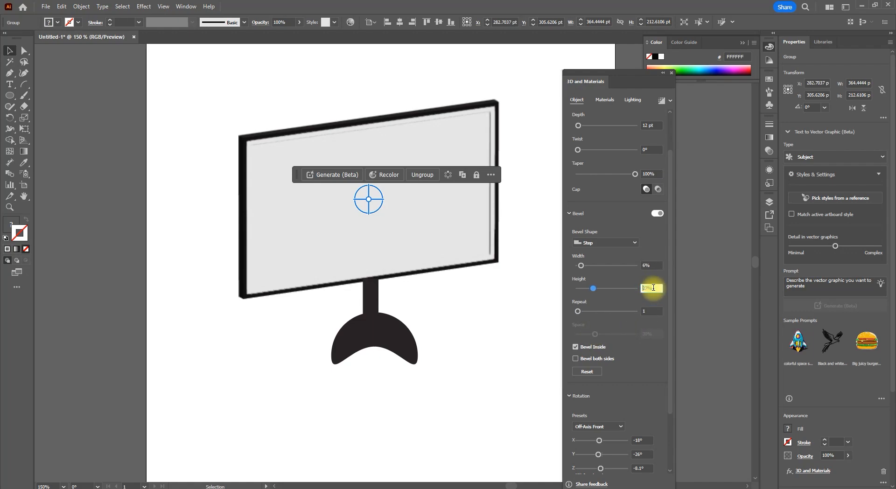
click(501, 332)
Set the screen's 3D perspective to 31°
click(442, 247)
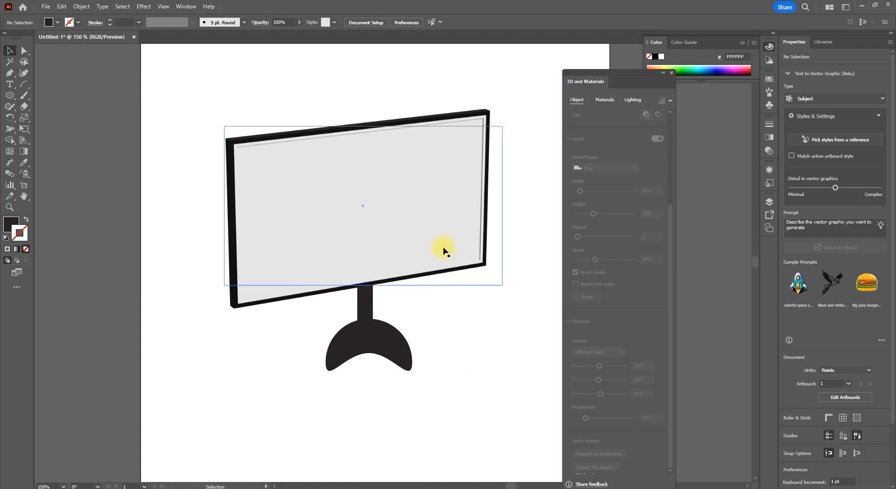
drag(582, 418, 591, 420)
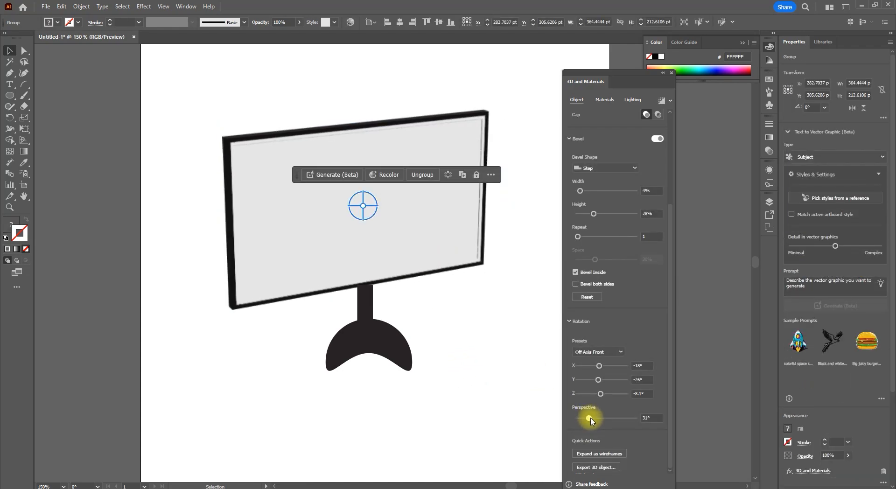
click(471, 355)
Extrude the stand rectangle in 3D and move the crescent base aside to expose it
click(368, 298)
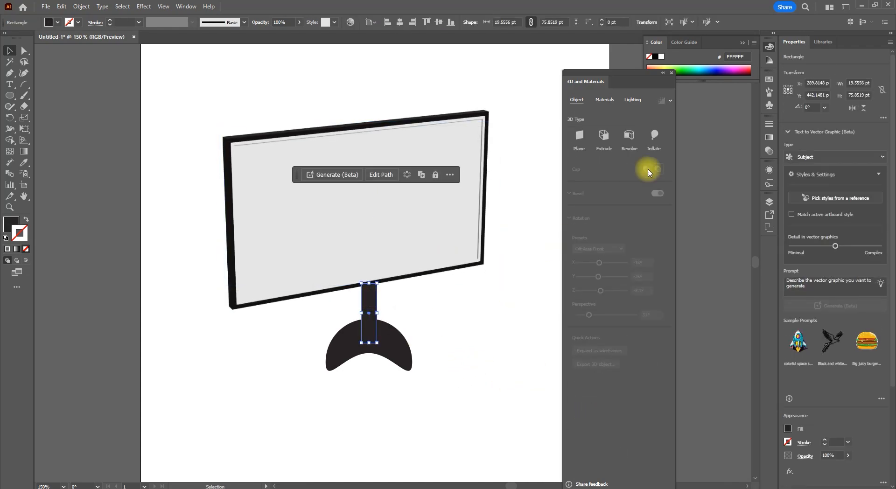
click(604, 134)
click(476, 303)
scroll(361, 299, up, 3)
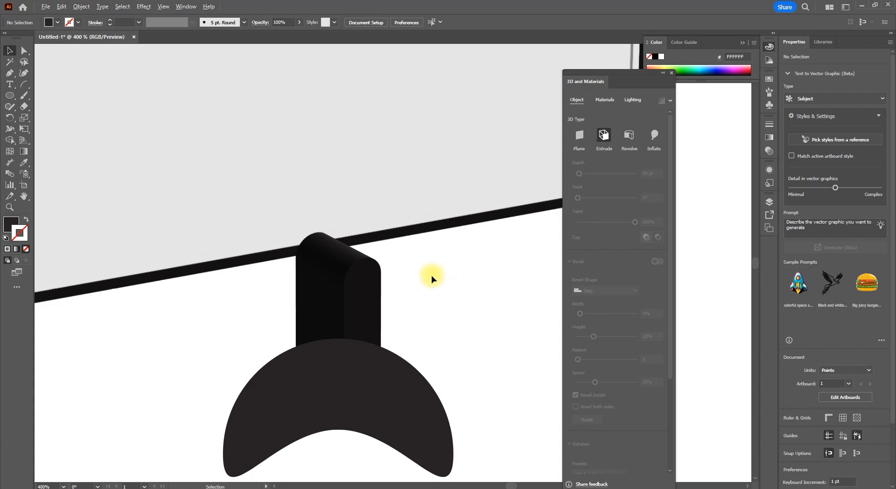
scroll(431, 275, down, 1)
drag(400, 363, 219, 415)
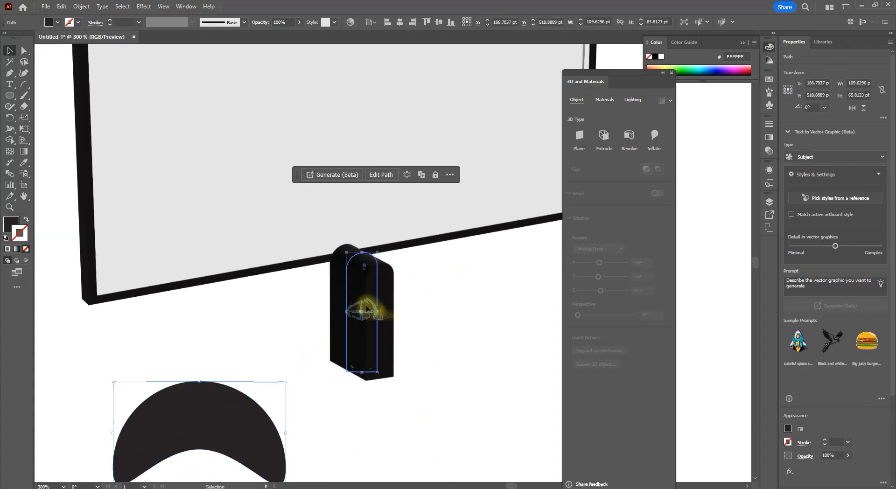
Send the stand behind the screen and move it up so its top tucks behind the lower edge
click(367, 309)
key(ctrl+[)
drag(366, 314, 364, 286)
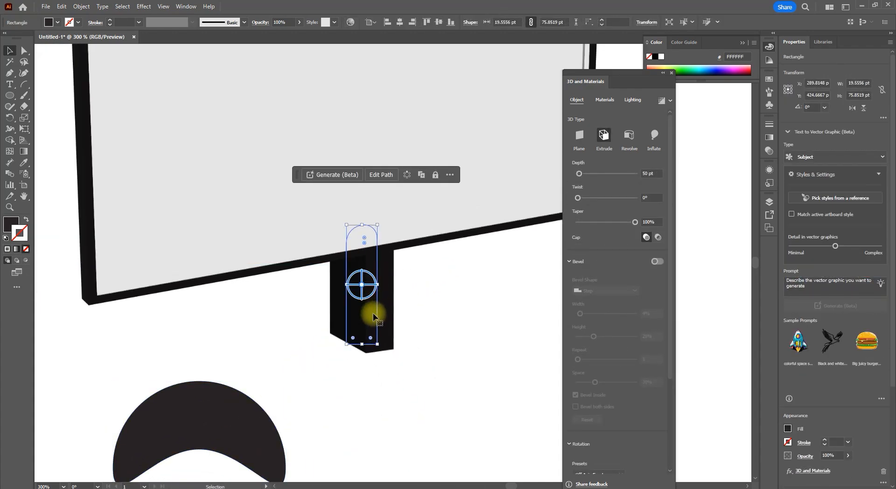
Reduce the stand's extrusion depth to 21 pt and shorten the stand to about 61 pt
scroll(656, 174, down, 8)
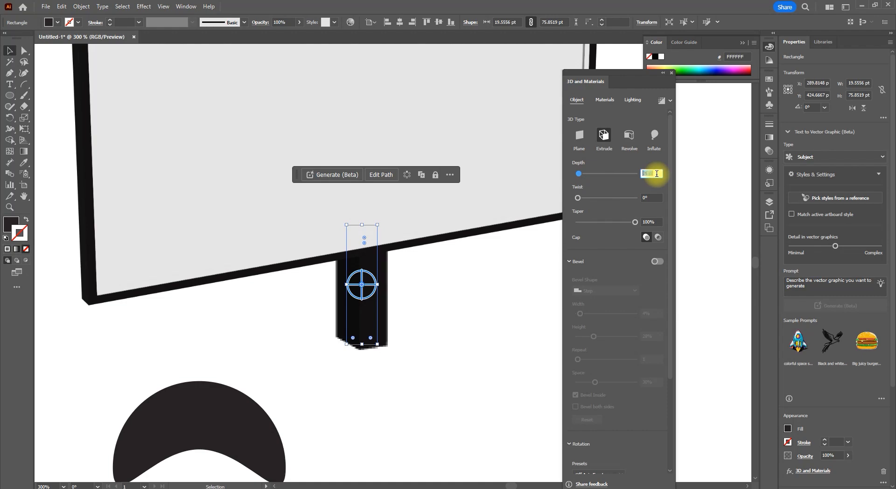
scroll(373, 313, down, 2)
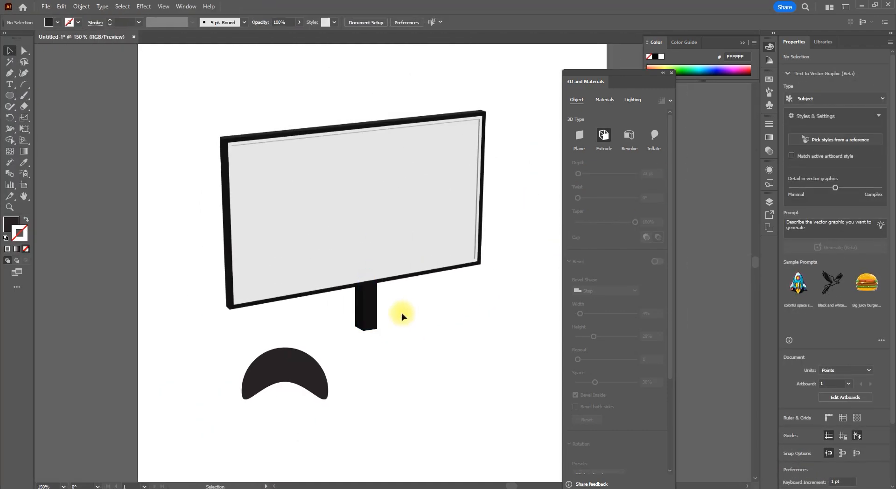
drag(374, 332, 370, 319)
scroll(370, 314, up, 3)
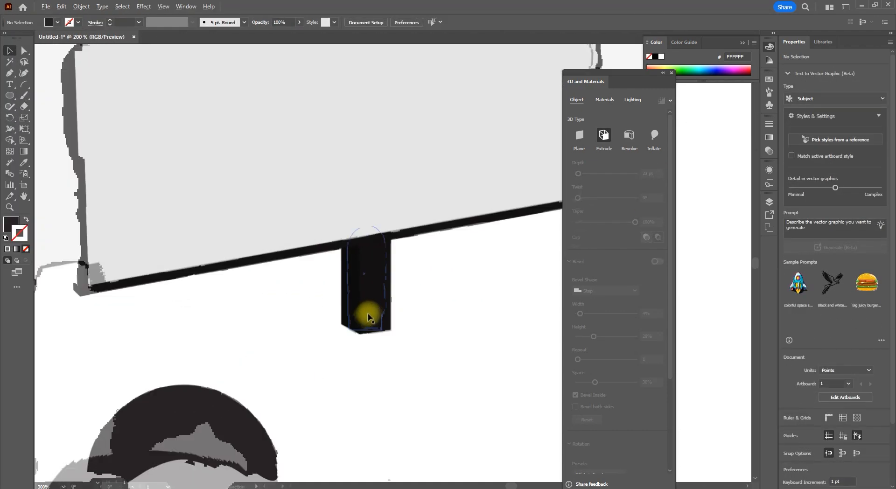
drag(388, 269, 387, 269)
scroll(336, 298, down, 3)
scroll(326, 303, up, 2)
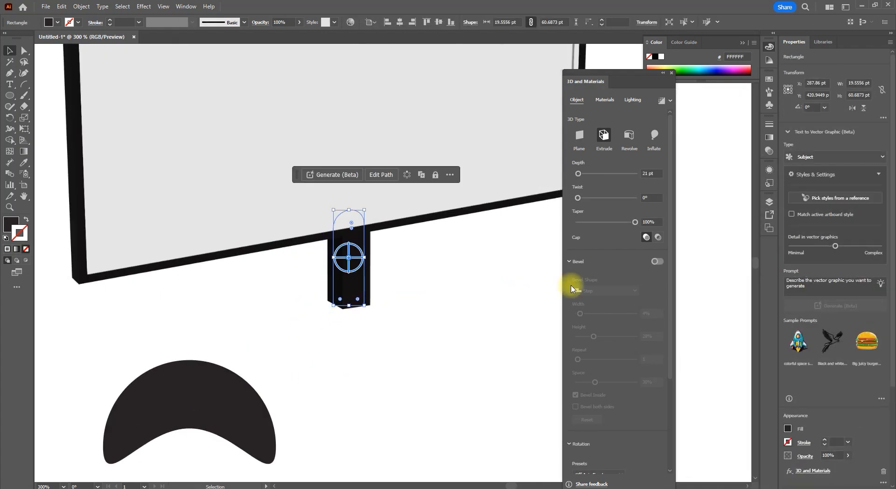
Add an inside Convex bevel to the stand with 26% width, 9% height and 2 repeats
click(651, 264)
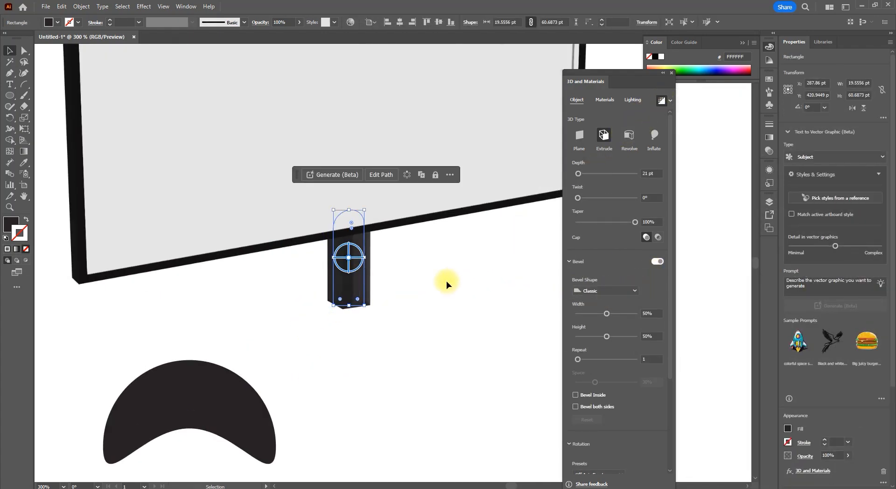
scroll(363, 289, up, 3)
click(607, 290)
click(599, 321)
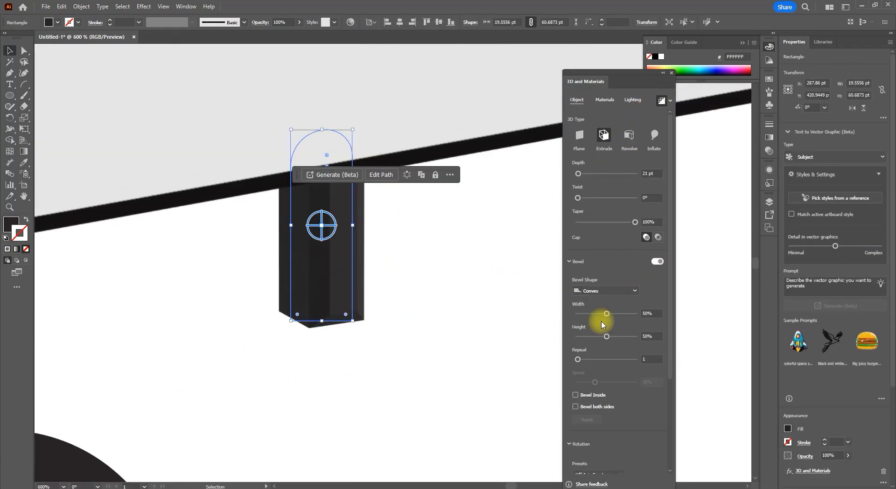
drag(606, 313, 584, 359)
click(575, 395)
drag(582, 337, 583, 336)
click(513, 401)
Shift the stand slightly sideways and set its extrusion depth to 31 pt
scroll(513, 411, down, 1)
scroll(386, 330, up, 1)
click(396, 308)
click(655, 172)
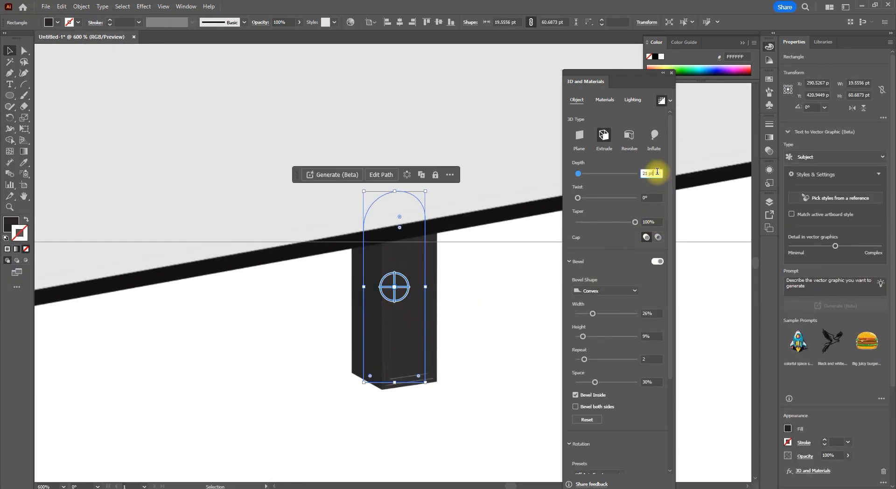
key(Up)
key(Up)
key(Up)
key(Up)
key(Up)
key(Up)
key(Up)
key(Up)
key(Up)
key(Up)
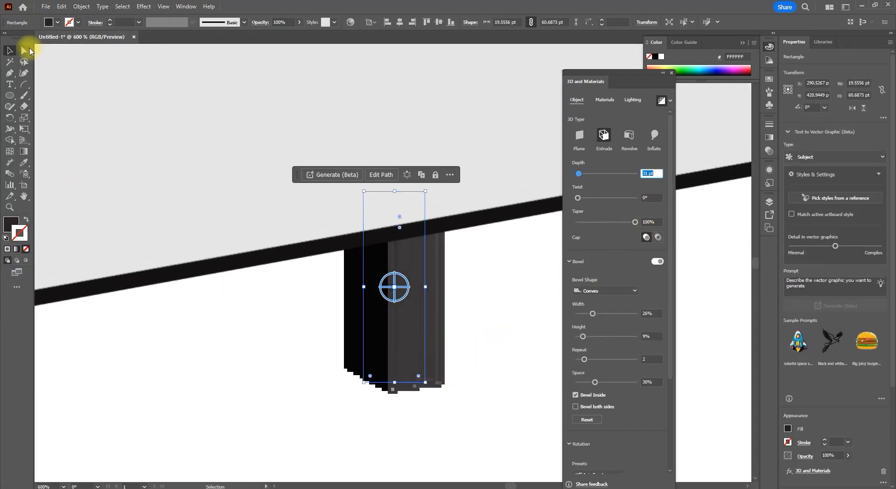
Narrow the stand to about 15 pt wide by moving the anchor points on one side with Direct Selection
click(25, 50)
drag(425, 382, 439, 238)
key(ctrl+z)
key(ctrl+0)
Add a slight 3D perspective to the stand
scroll(615, 327, down, 5)
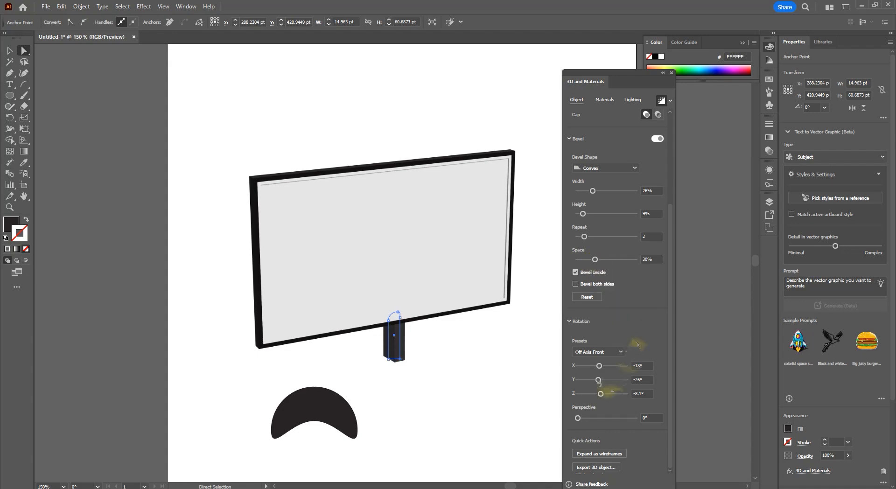
drag(578, 418, 584, 421)
scroll(426, 384, up, 1)
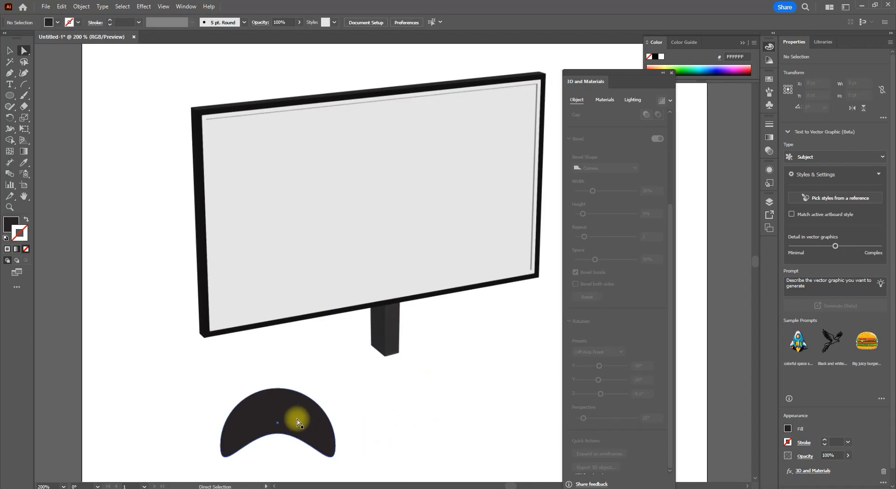
Move the crescent-shaped base under the stand and extrude it with a shallower depth
drag(294, 420, 395, 374)
key(v)
click(604, 136)
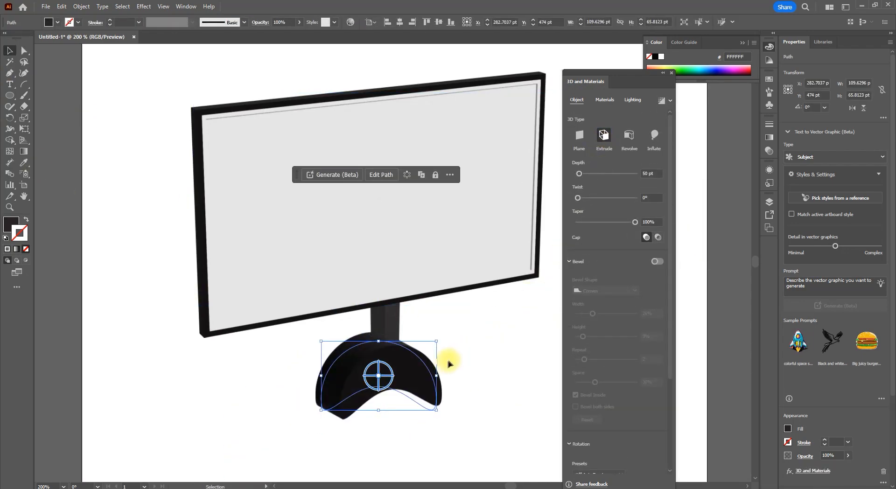
click(652, 173)
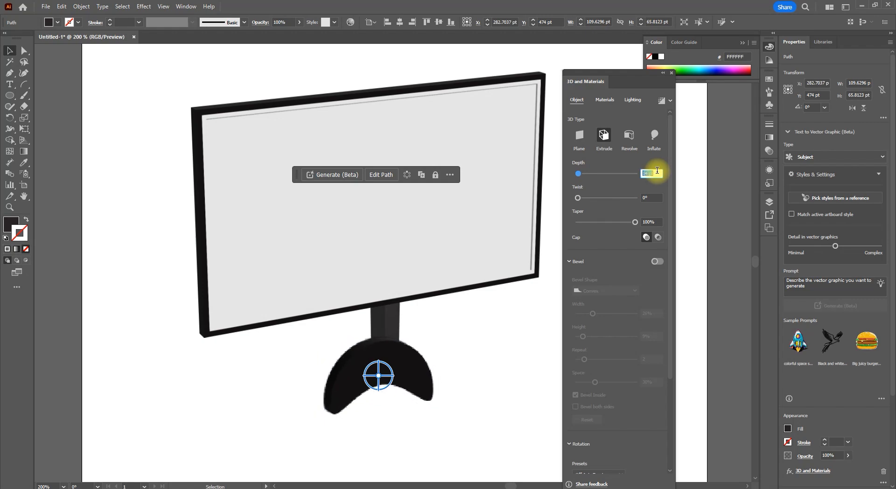
Lay the base flat beneath the stand and set its rotation to X 53°, Y -15° and Z -13°
drag(378, 371, 419, 385)
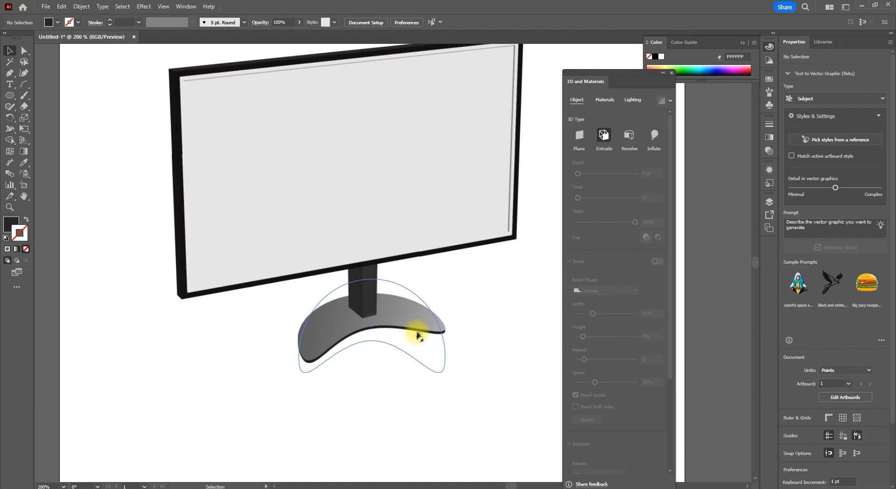
click(417, 335)
scroll(650, 401, down, 3)
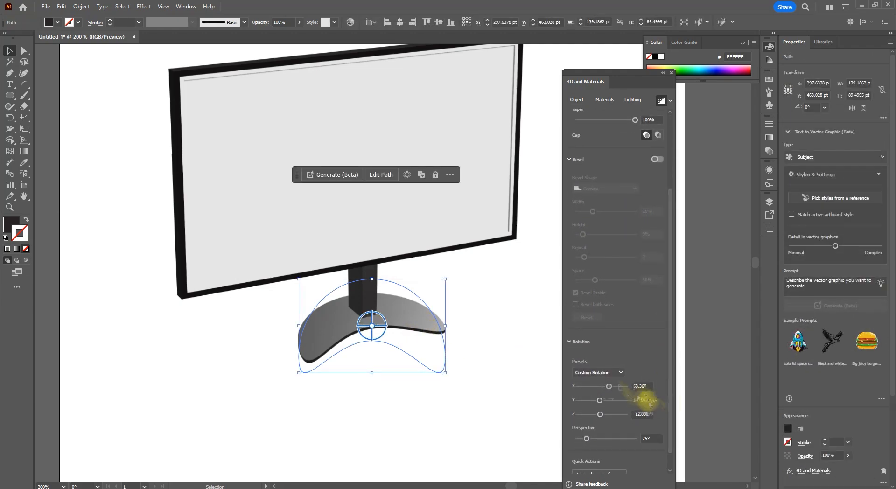
text(52)
key(Return)
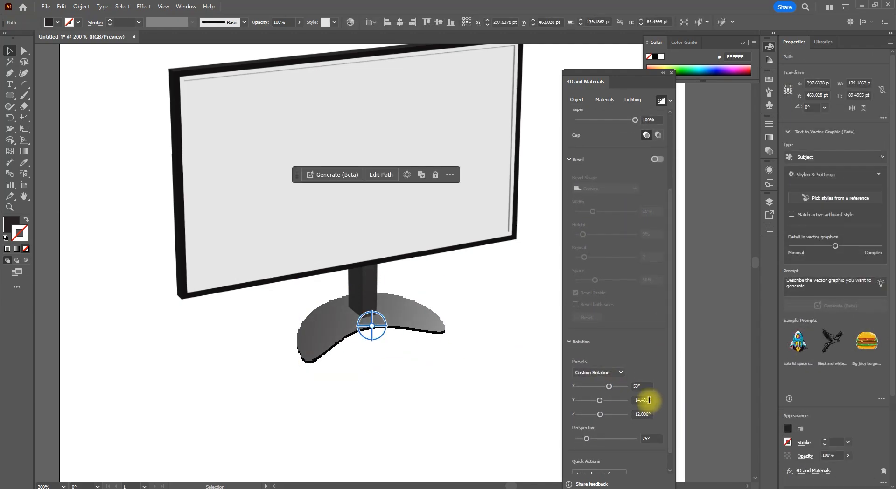
text(-15)
click(644, 414)
text(-13)
click(489, 371)
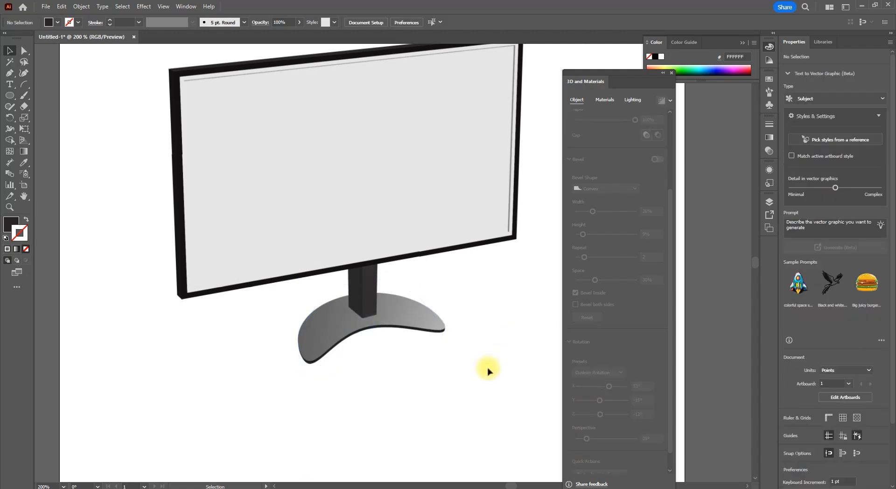
drag(323, 356, 334, 364)
scroll(334, 364, down, 1)
drag(459, 368, 435, 321)
click(309, 174)
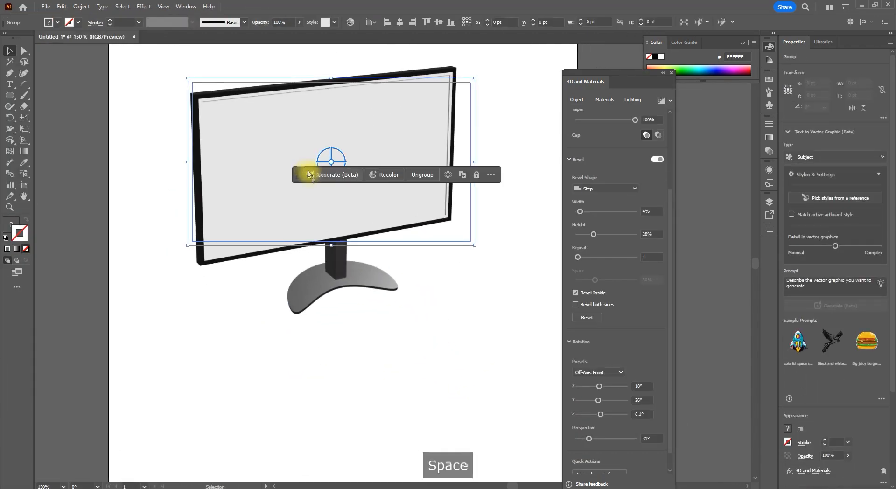
click(604, 99)
click(211, 301)
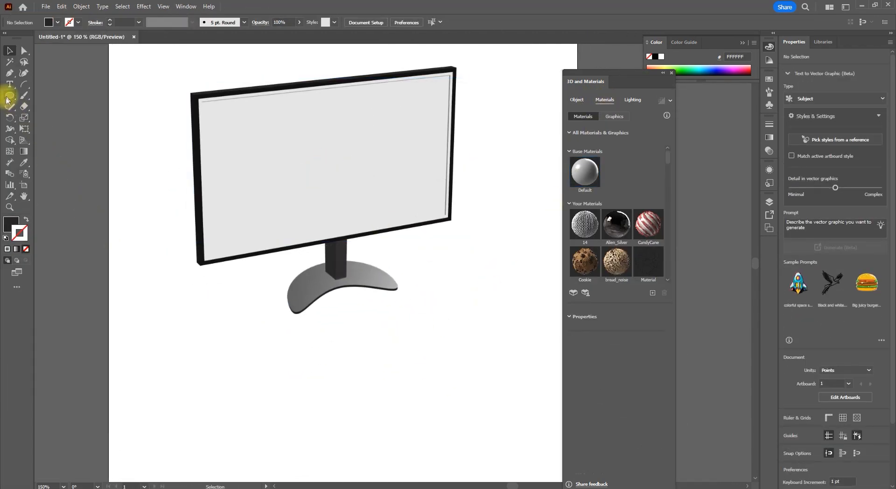
Draw a dark rectangle about 234 by 88 pt for the keyboard below the monitor base
drag(7, 100, 34, 94)
mouse_move(248, 338)
mouse_down()
mouse_move(271, 362)
mouse_move(433, 406)
mouse_up()
click(9, 50)
drag(372, 362, 370, 350)
Extrude the keyboard rectangle as a thin slab and rotate it to lie flat in front of the monitor
click(577, 99)
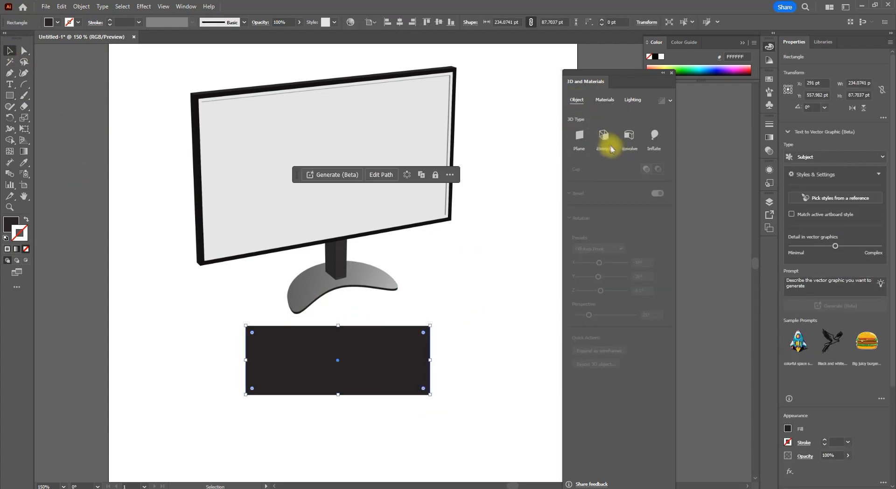
click(609, 148)
click(656, 173)
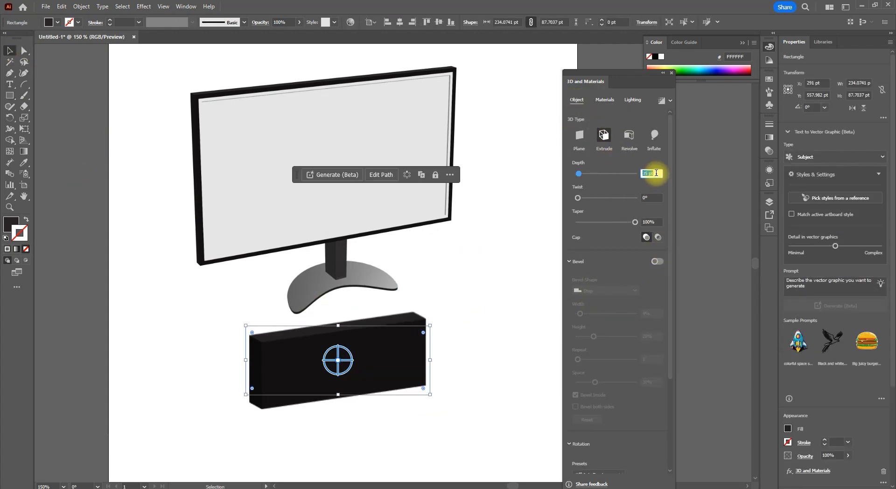
drag(338, 359, 460, 334)
Set the keyboard slab's extrusion depth to 5 pt and give it a slight 3D perspective
scroll(644, 170, up, 4)
click(653, 164)
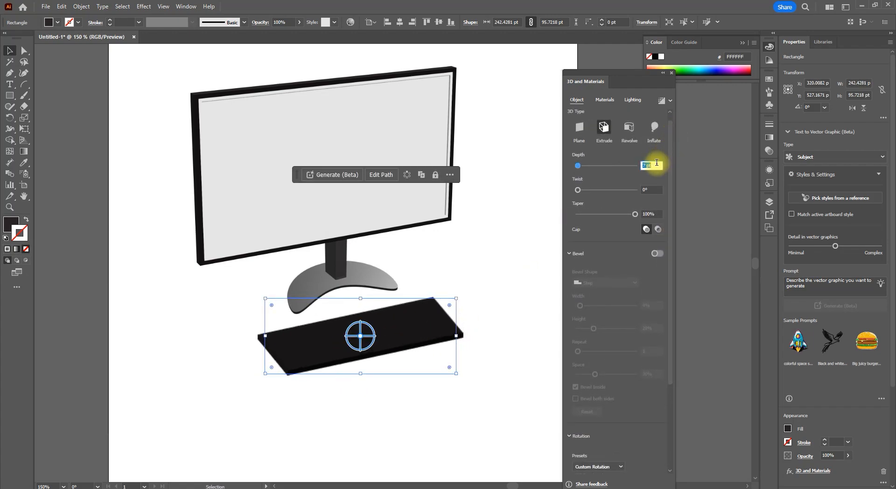
text(5)
click(380, 404)
scroll(393, 327, down, 1)
click(393, 327)
scroll(616, 373, down, 4)
drag(577, 432, 581, 432)
click(323, 405)
Widen the monitor group to about 384.6 pt
scroll(323, 405, down, 1)
scroll(420, 350, up, 1)
key(space)
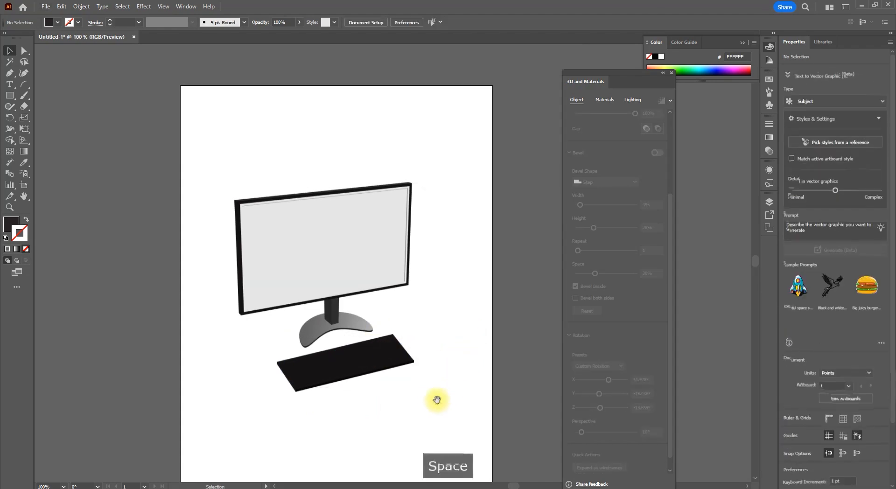
drag(436, 400, 458, 399)
scroll(389, 392, up, 1)
drag(346, 226, 349, 226)
click(384, 304)
click(443, 210)
scroll(467, 154, down, 1)
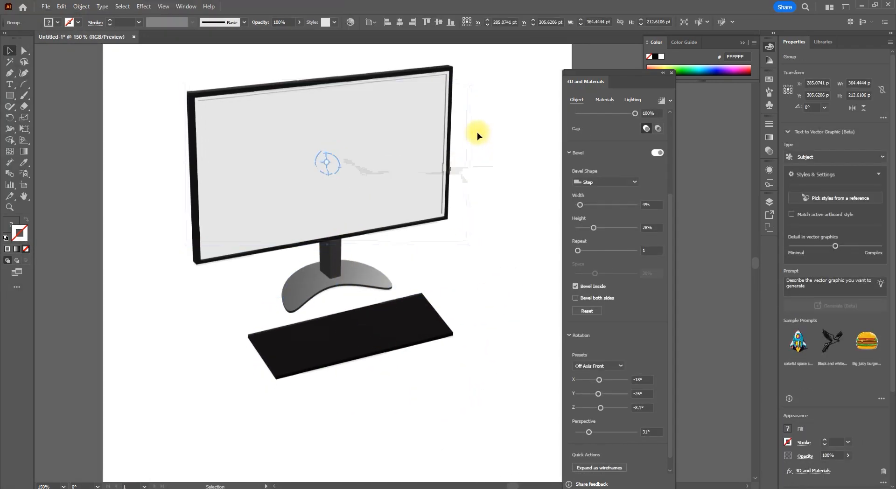
drag(471, 159, 396, 202)
scroll(378, 324, down, 1)
click(472, 271)
Apply the saved desktop wallpaper Graphic to the monitor as its screen image
click(382, 211)
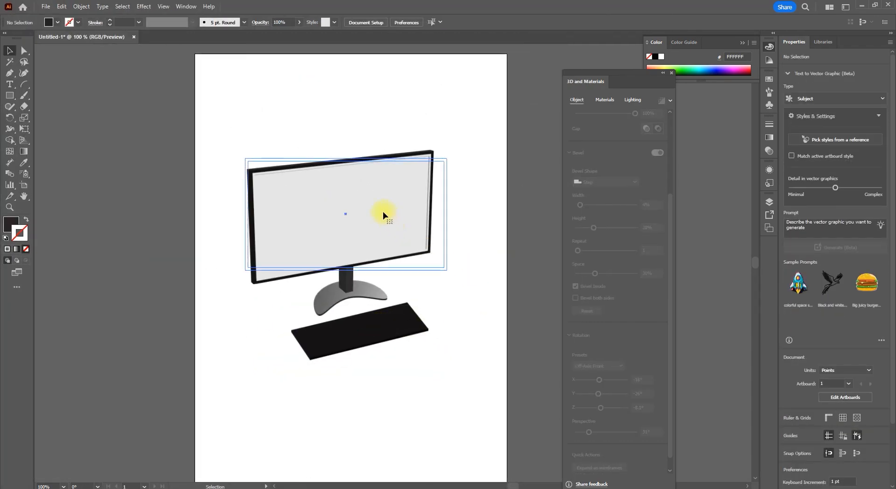
scroll(354, 206, up, 1)
click(603, 99)
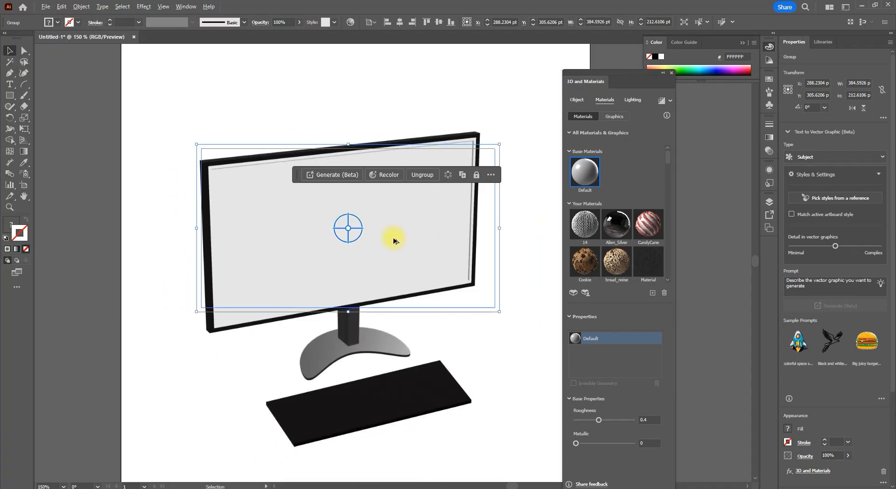
click(614, 116)
click(583, 252)
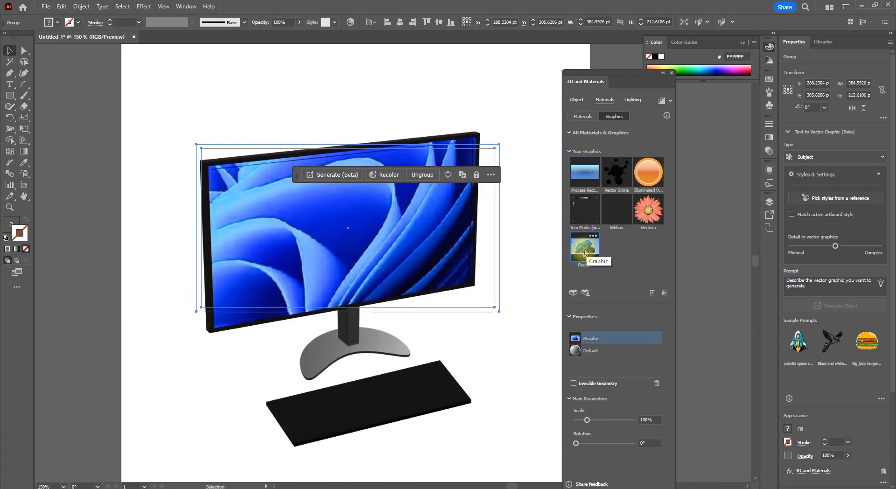
Shrink the screen graphic to about 30.5% and position it within the monitor frame
scroll(382, 248, down, 2)
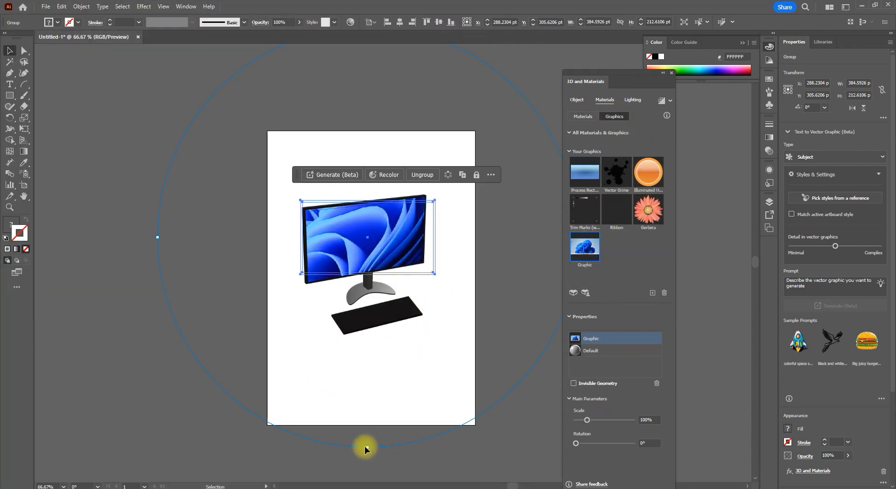
drag(365, 449, 376, 305)
scroll(369, 260, up, 2)
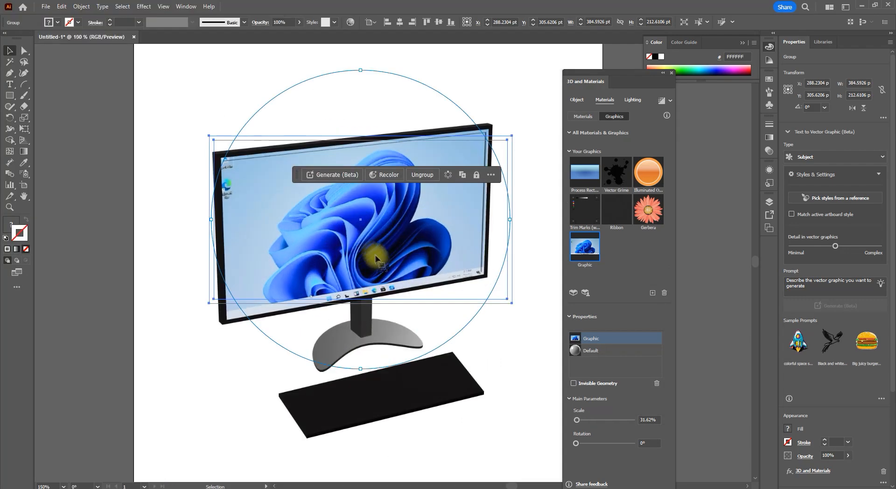
drag(355, 246, 365, 187)
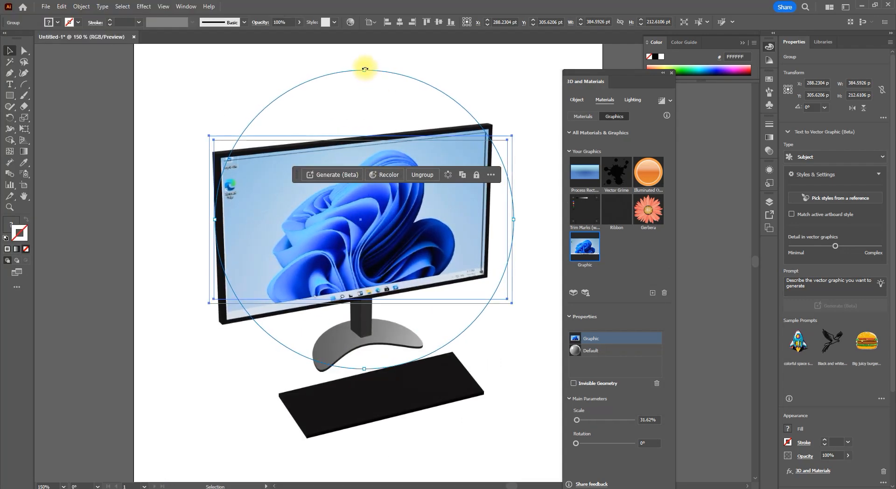
drag(365, 71, 362, 75)
drag(366, 172, 480, 268)
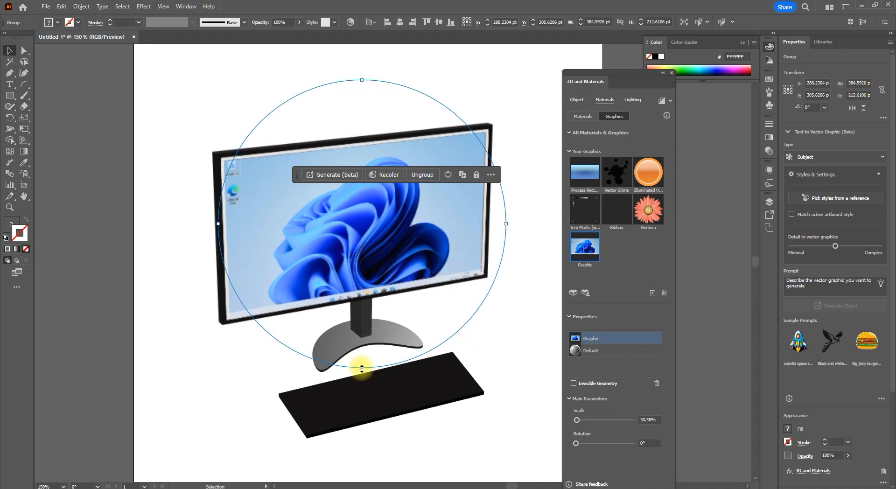
drag(361, 369, 362, 368)
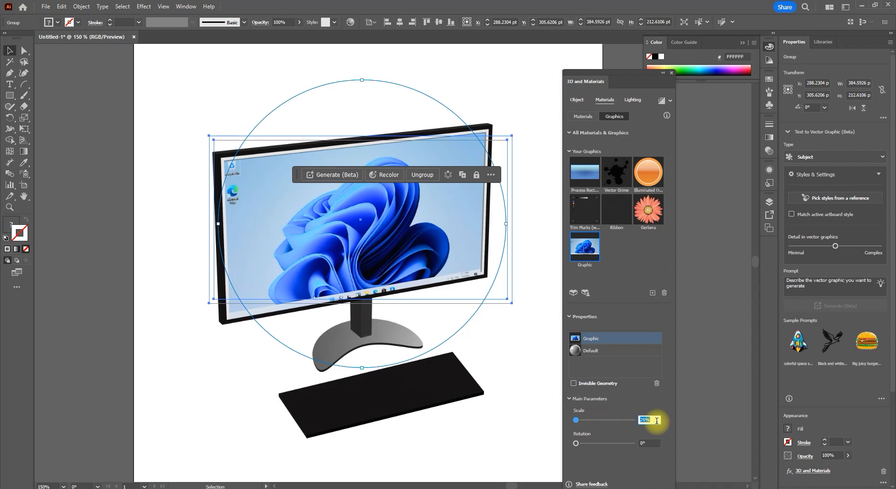
click(575, 420)
click(406, 339)
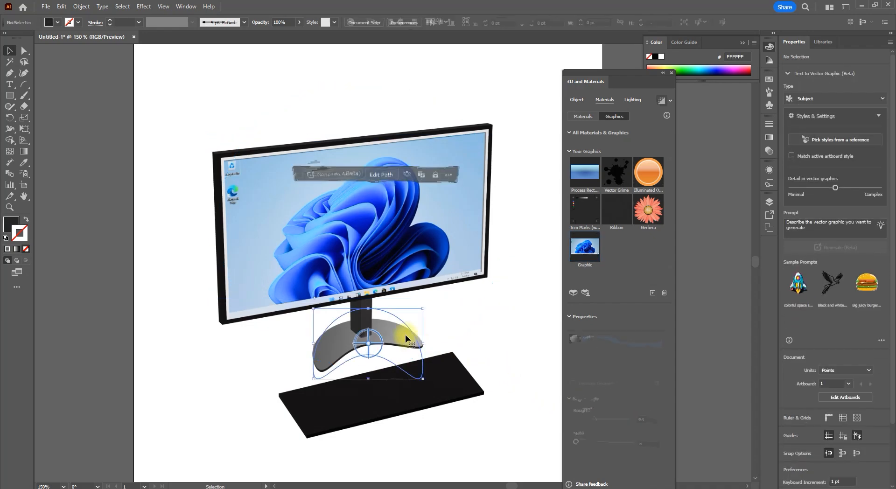
click(404, 257)
click(597, 253)
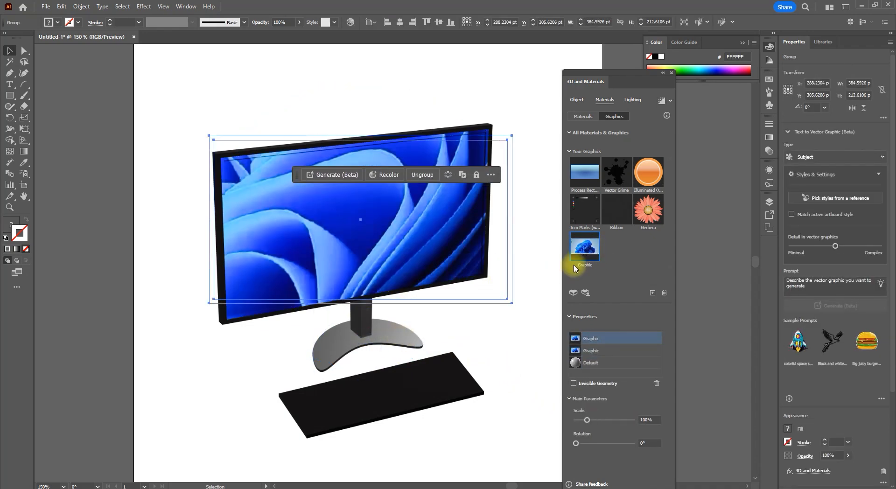
key(ctrl+z)
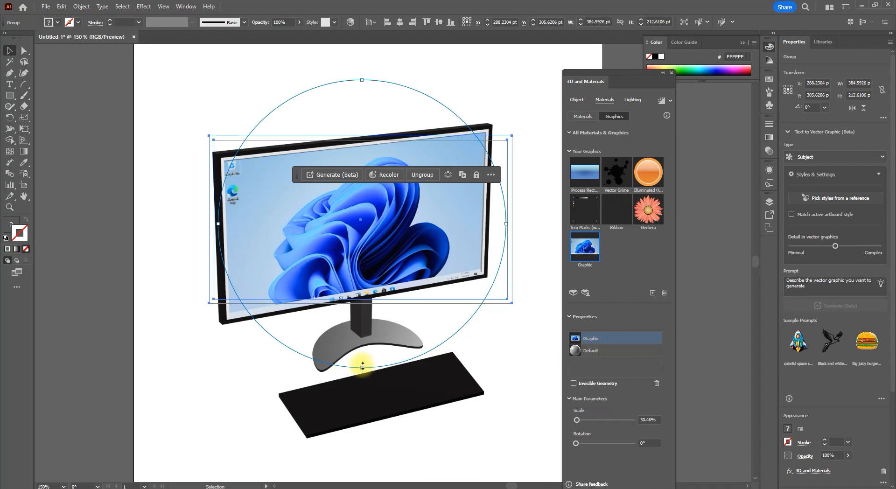
Fine-tune the screen graphic's scale to about 30% and narrow the monitor group from one side to about 374.7 pt
drag(362, 366, 362, 363)
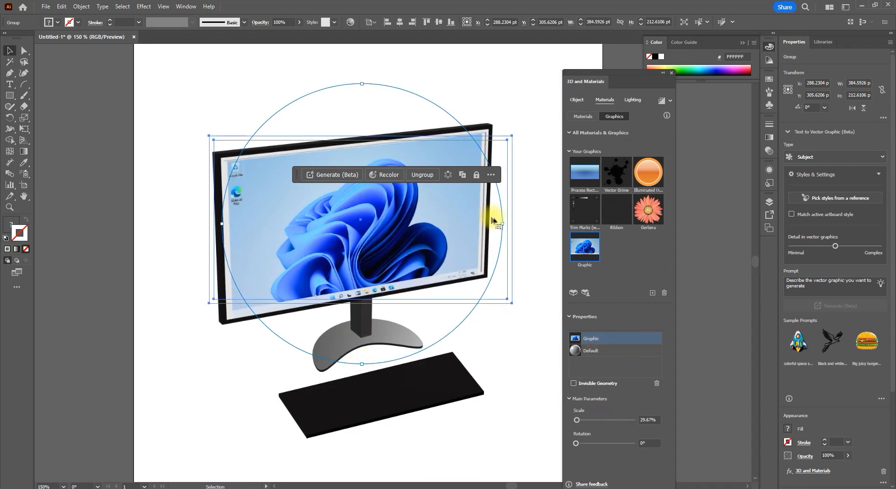
drag(503, 225, 505, 225)
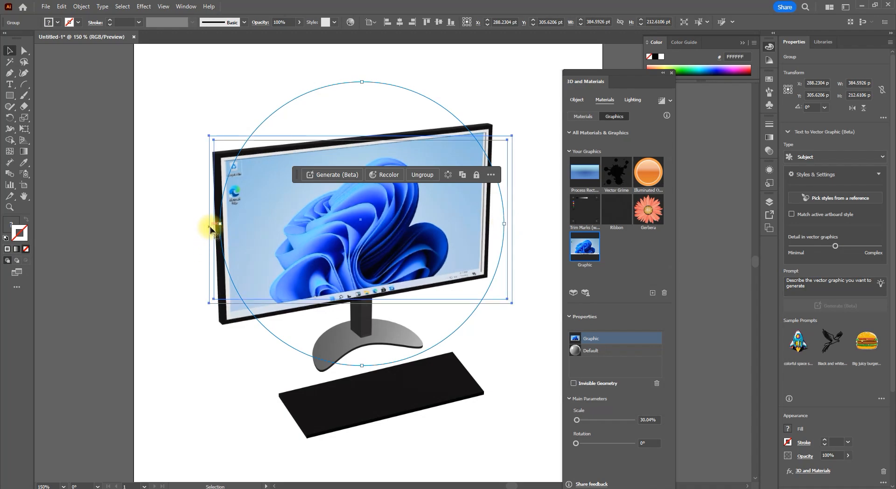
click(161, 189)
click(210, 198)
drag(209, 219, 217, 220)
mouse_move(361, 303)
mouse_down()
mouse_move(376, 308)
mouse_move(368, 301)
mouse_up()
key(ctrl+z)
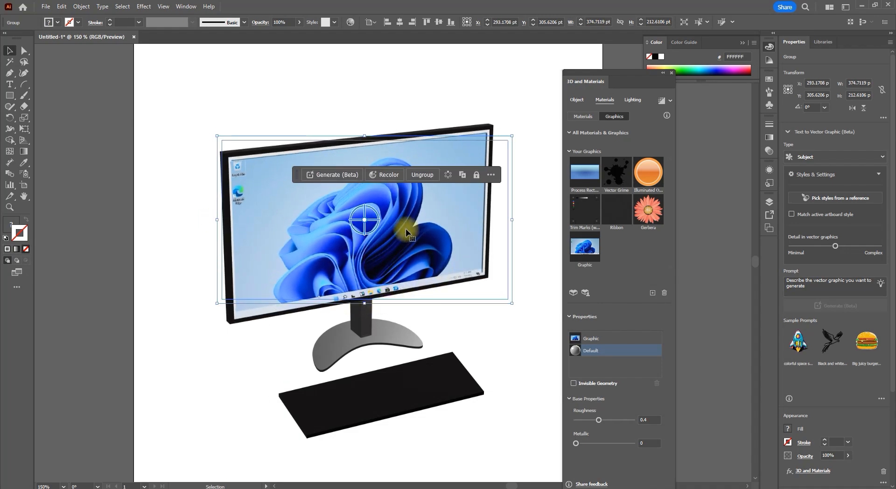
Shrink the screen graphic slightly to fit the narrowed monitor frame
click(504, 341)
click(424, 299)
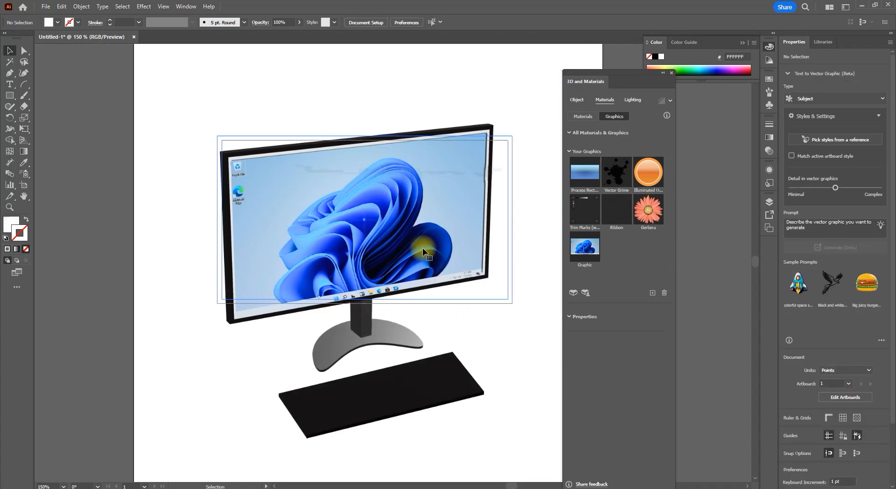
click(607, 338)
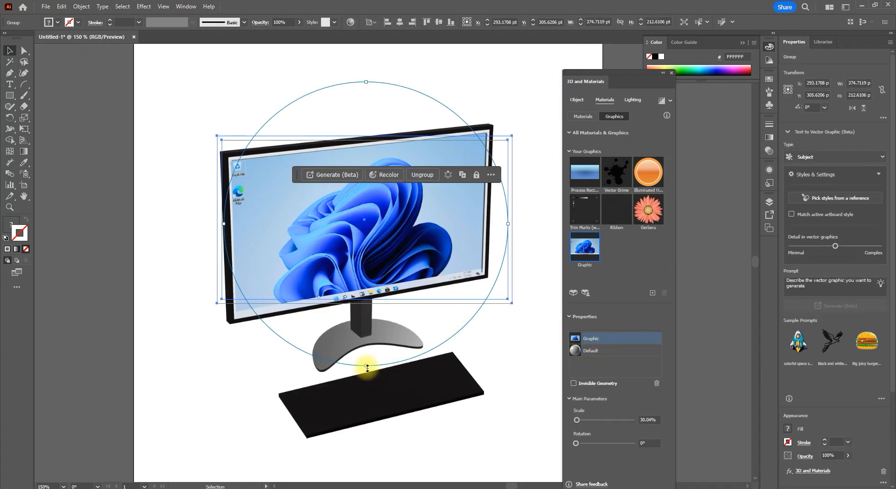
drag(367, 368, 367, 365)
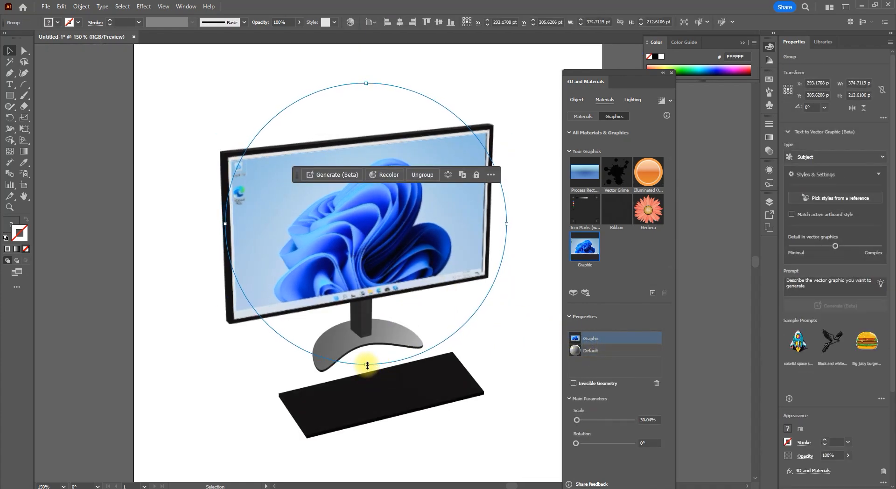
scroll(260, 200, down, 1)
click(475, 239)
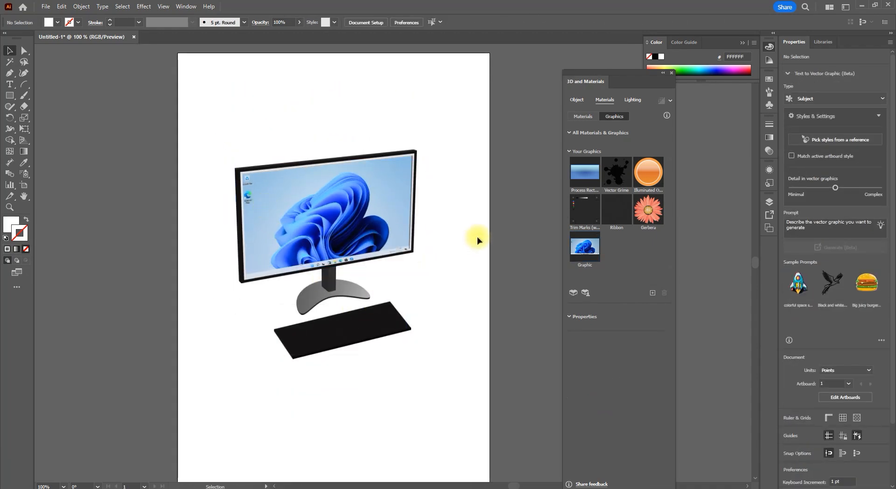
Apply the Keyboard material to the flat black slab below the monitor
click(406, 167)
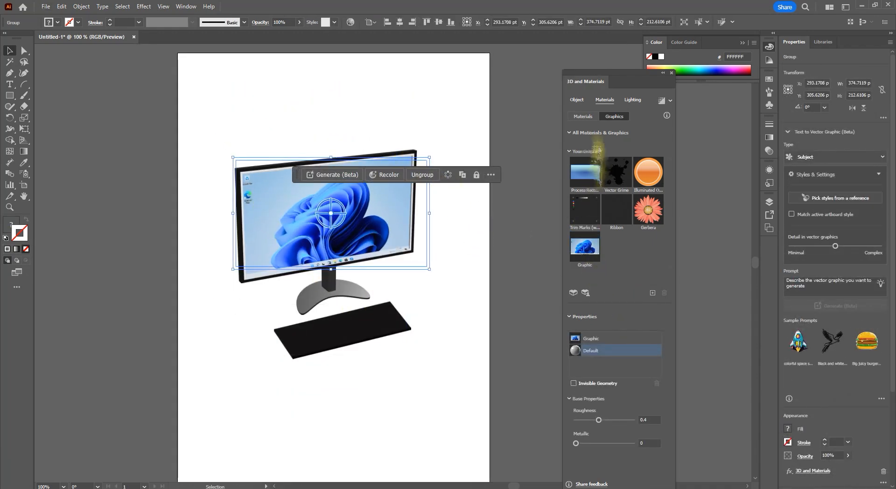
click(576, 99)
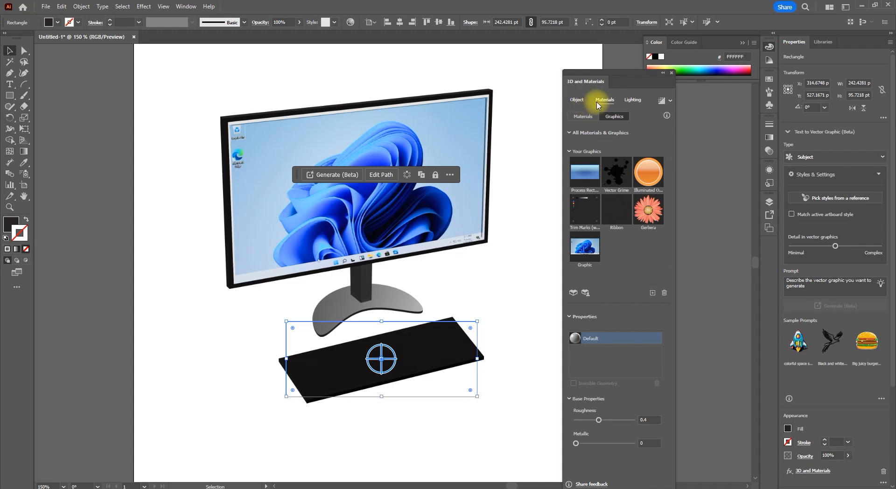
click(583, 117)
drag(670, 154, 670, 213)
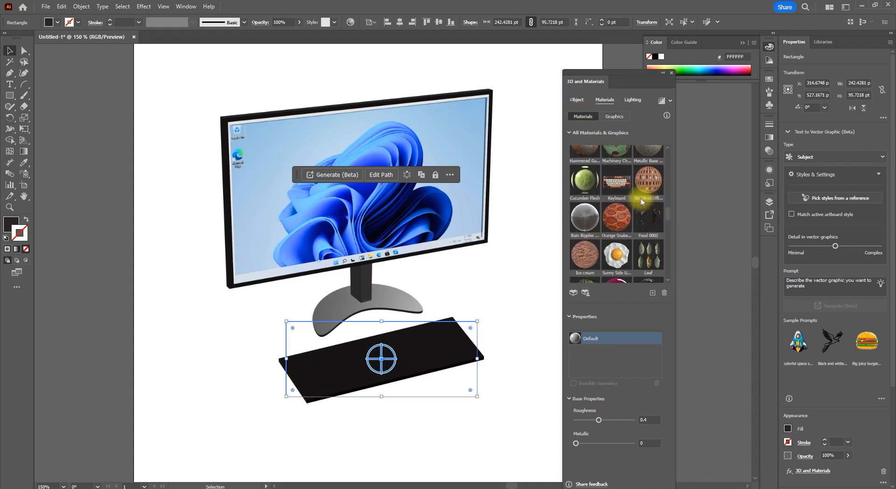
click(616, 179)
Position the keyboard texture on the slab with Offset X 0 and Offset Y 26
scroll(661, 356, down, 5)
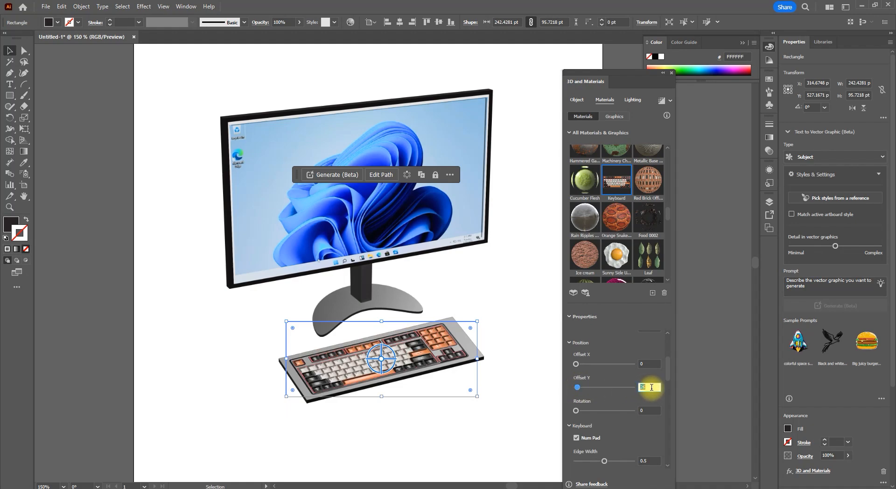
click(655, 362)
key(Return)
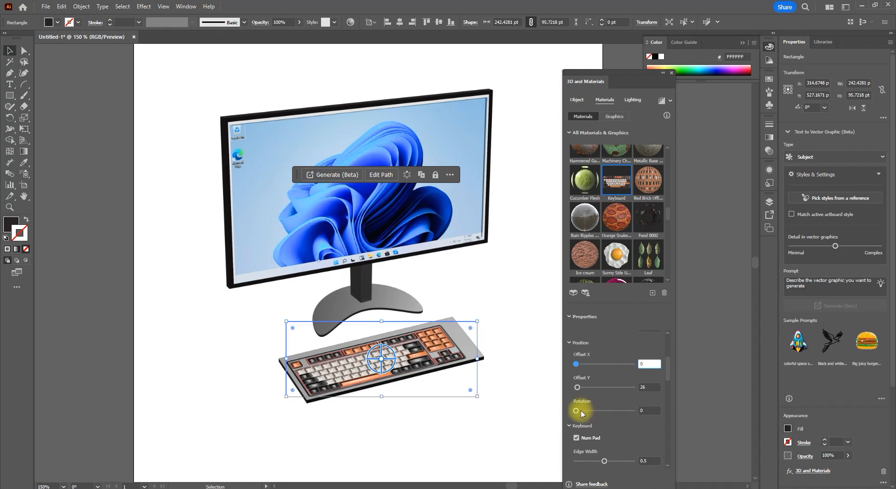
Turn on Key Hole Neon for the keyboard material
scroll(668, 375, down, 5)
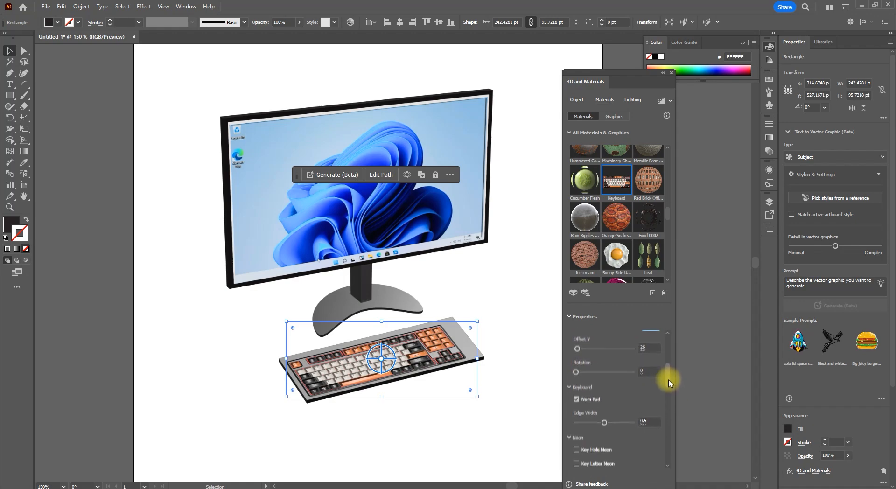
scroll(668, 397, down, 2)
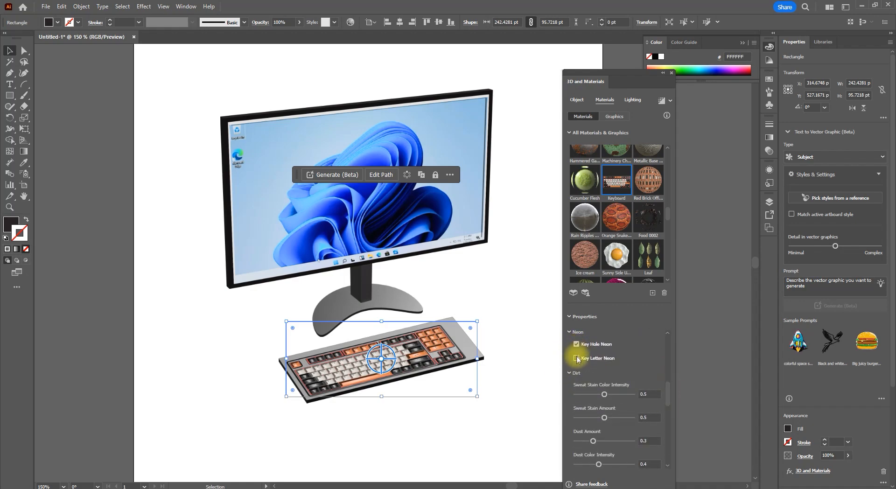
drag(666, 396, 666, 415)
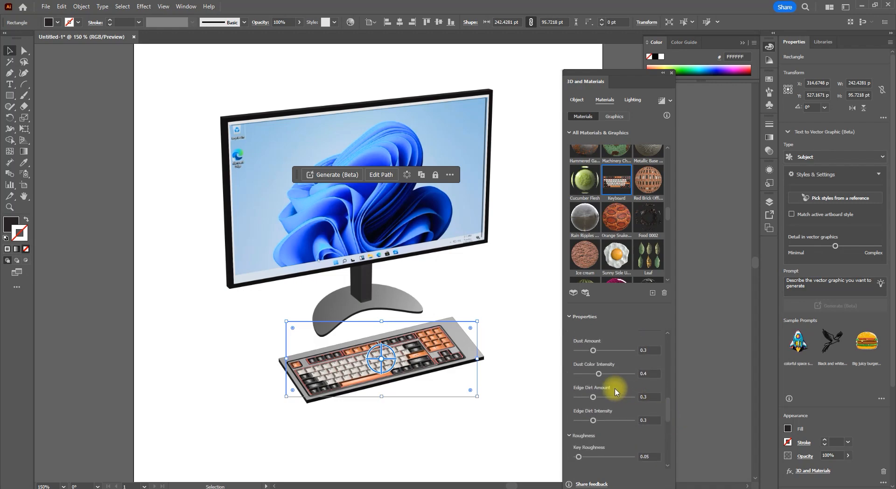
Increase the keyboard material's Edge Dirt Amount and Intensity, with Key Hole Roughness at 0.95 and General Roughness at 0.99
scroll(668, 415, down, 3)
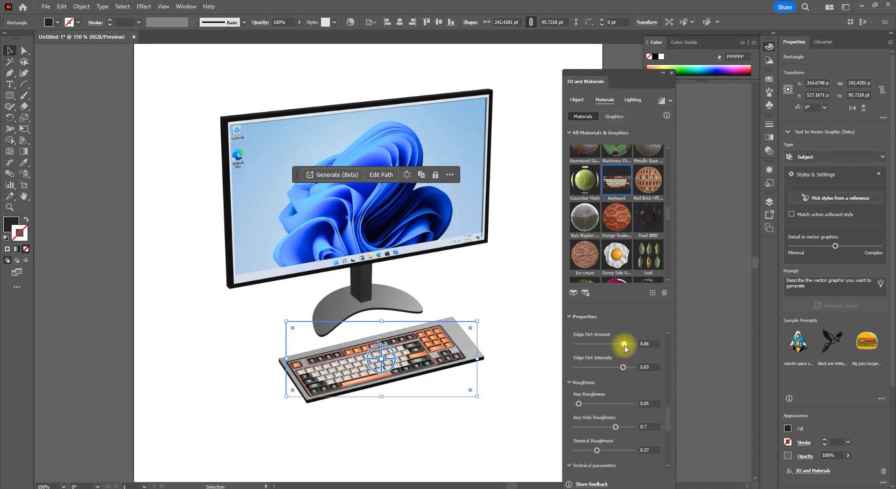
mouse_move(625, 348)
mouse_down()
mouse_move(574, 347)
mouse_move(614, 346)
mouse_up()
scroll(667, 414, down, 3)
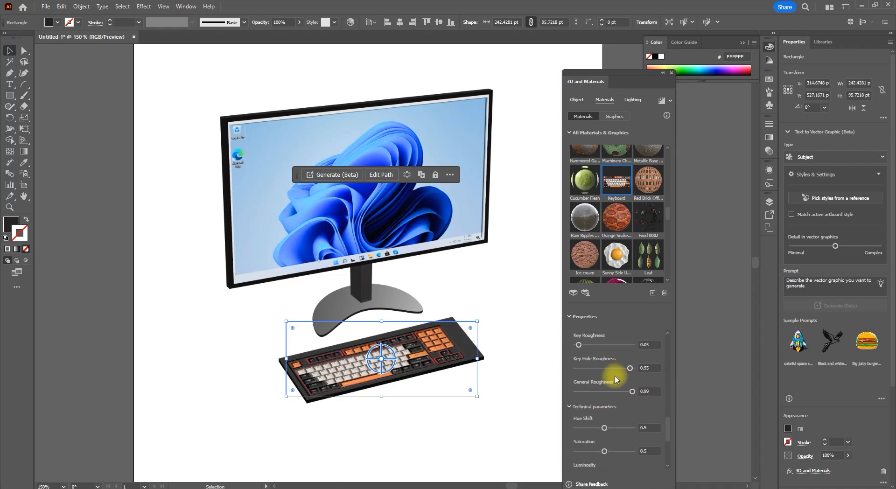
Enable Normal Format on the keyboard material, set Height Range to about 0.56 and raise Normal Intensity
scroll(669, 413, down, 5)
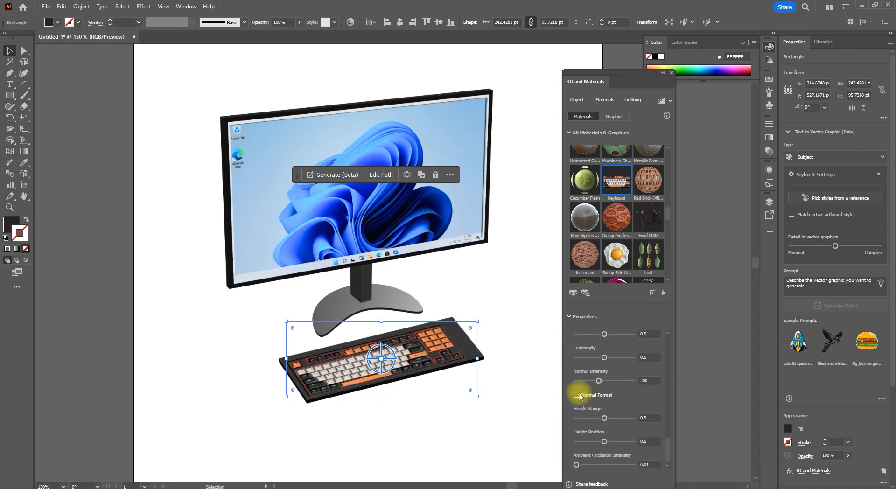
click(576, 395)
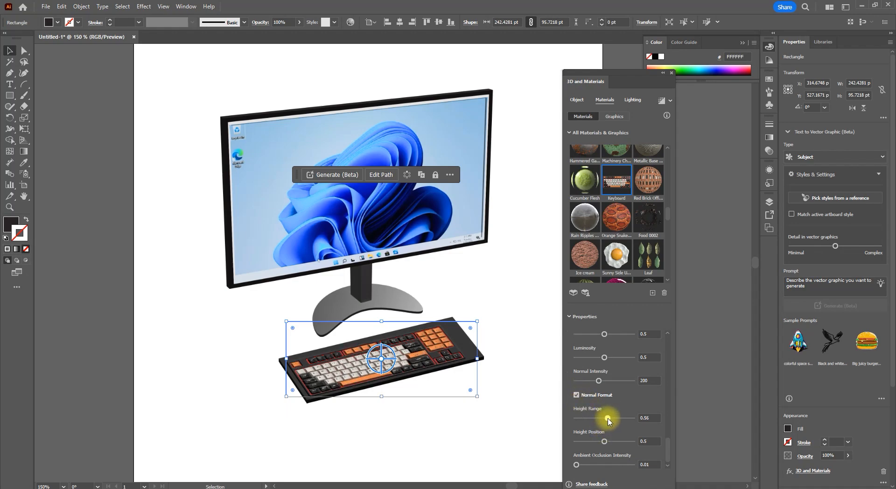
scroll(666, 445, up, 3)
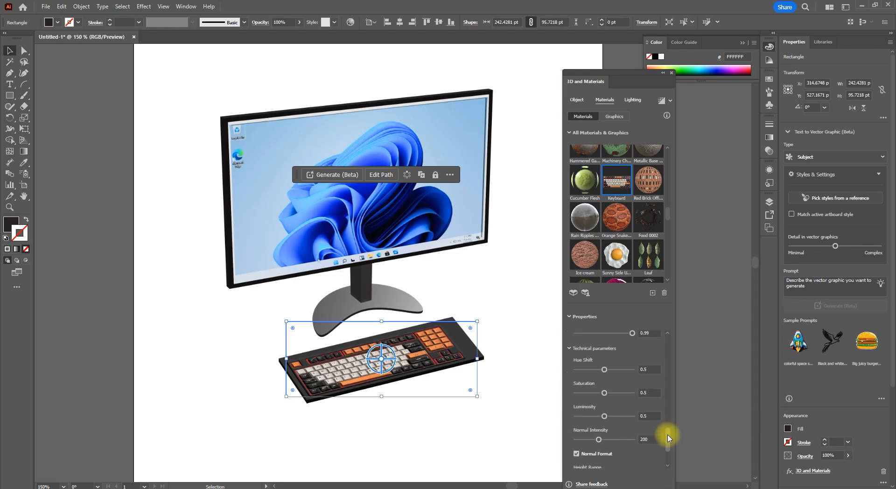
click(609, 439)
scroll(667, 419, up, 3)
click(444, 419)
Draw an S-shaped cable path about 63 by 141 pt beside the monitor with the Curvature tool and swap its fill and stroke
scroll(350, 381, up, 1)
drag(351, 380, 440, 393)
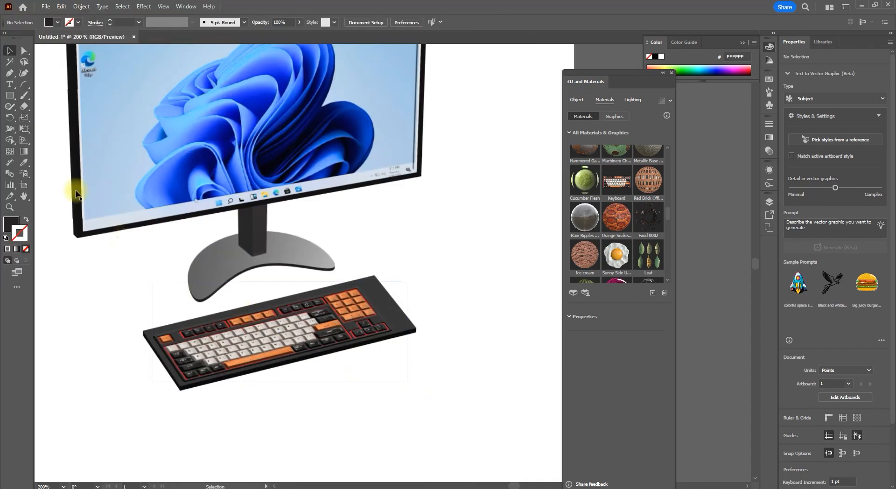
click(24, 73)
key(ctrl+z)
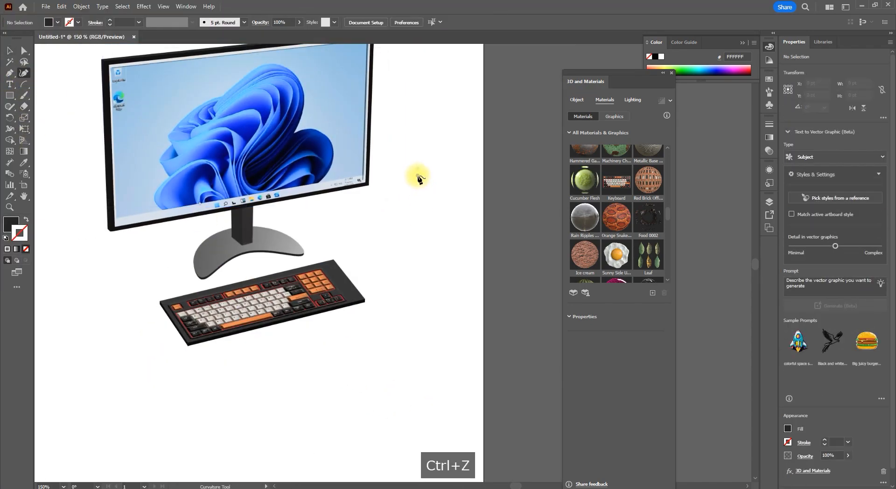
click(417, 175)
click(410, 209)
click(451, 231)
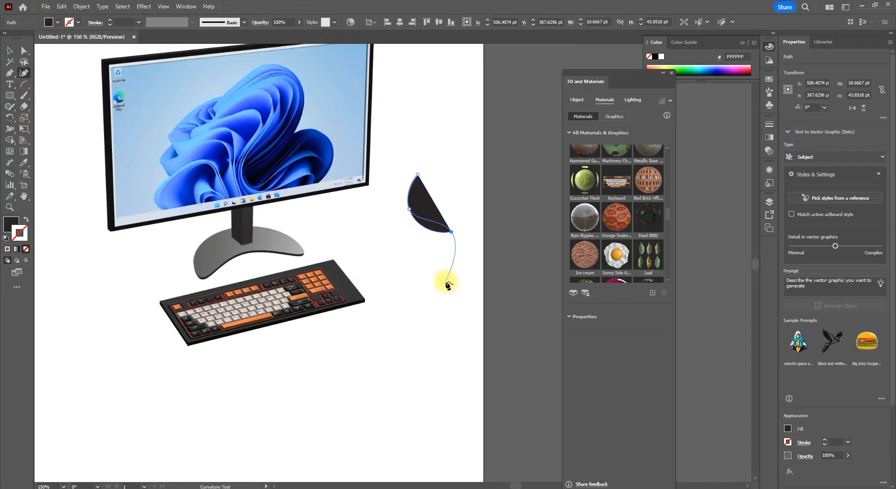
click(449, 285)
click(9, 51)
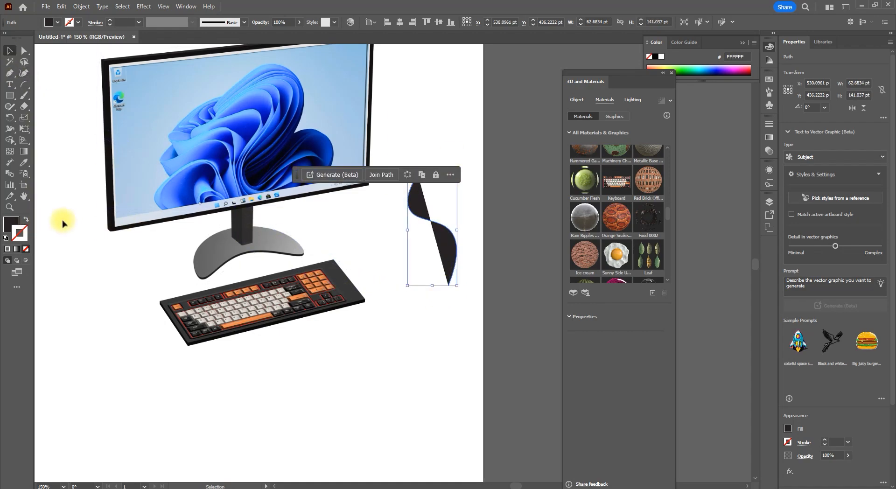
key(shift+x)
Move and rotate the cable path so it hangs from the monitor's lower right edge, and send it behind the monitor
drag(436, 225, 353, 230)
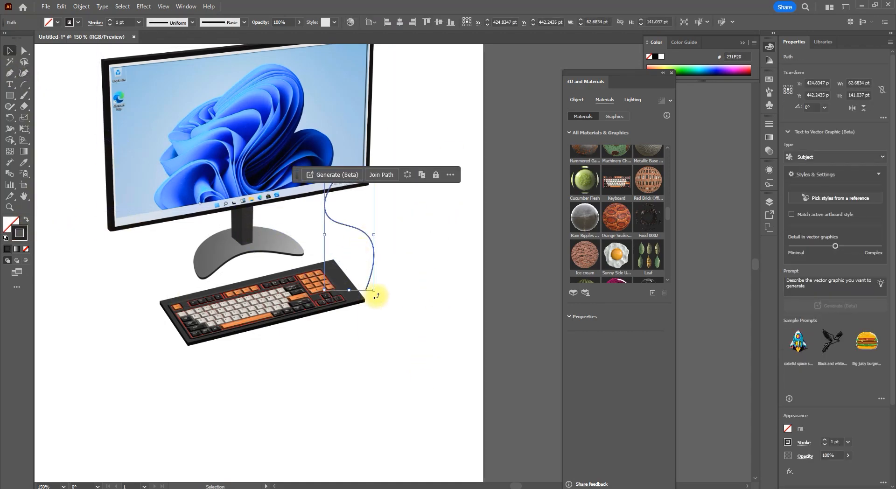
drag(376, 295, 412, 283)
key(ctrl+bracketleft)
click(411, 280)
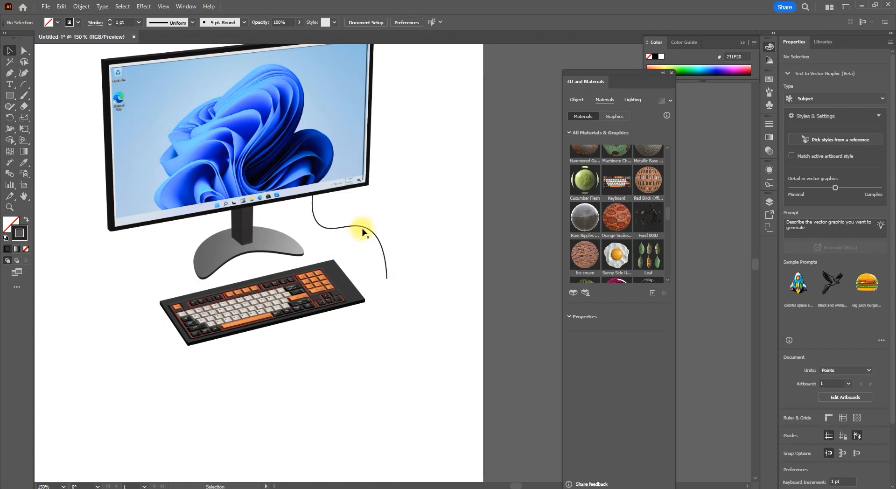
Shift the cable slightly left and shorten its free end by moving the end anchor point upward
drag(366, 228, 361, 228)
click(23, 50)
drag(381, 278, 386, 268)
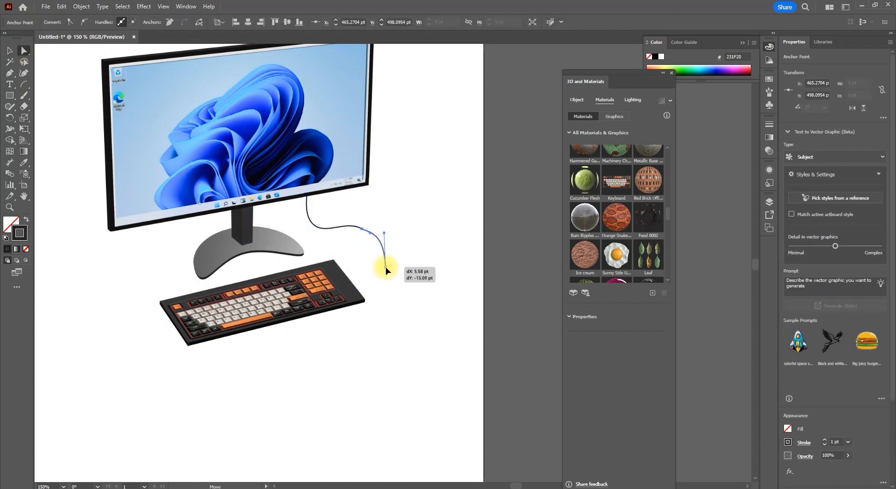
Duplicate the cable toward the stand and flip the copy horizontally
drag(361, 229, 214, 259)
click(345, 247)
scroll(252, 255, up, 1)
click(852, 108)
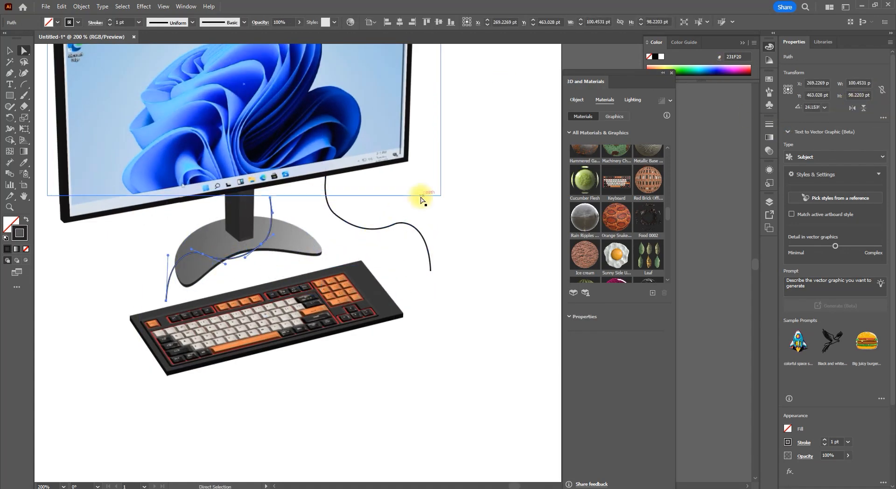
Move the copied cable up to the monitor's lower edge and arrange it behind the monitor
mouse_move(260, 224)
mouse_down()
mouse_move(296, 204)
mouse_move(260, 244)
mouse_move(264, 250)
mouse_move(261, 210)
mouse_up()
key(ctrl+bracketleft)
key(ctrl+bracketleft)
key(ctrl+bracketright)
Reshape the copied cable's anchor points and handles so it curves around the stand and ends at the keyboard's back edge
drag(192, 252, 188, 298)
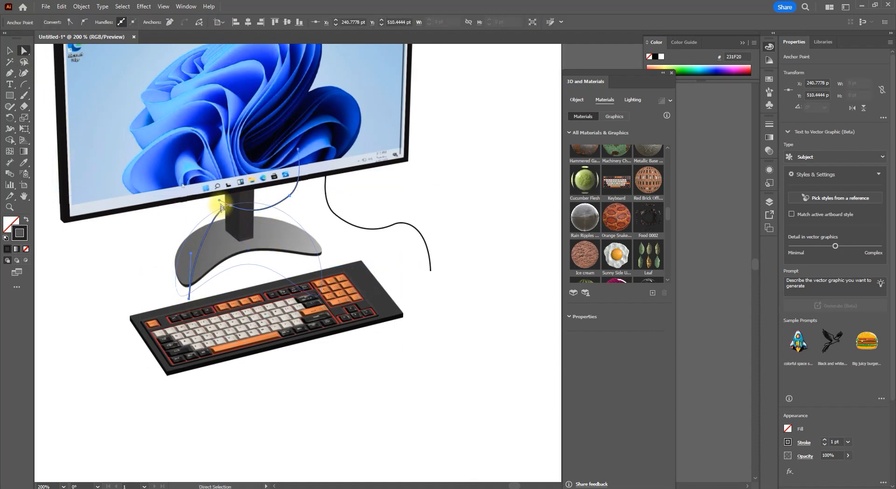
drag(219, 201, 186, 224)
drag(191, 254, 152, 268)
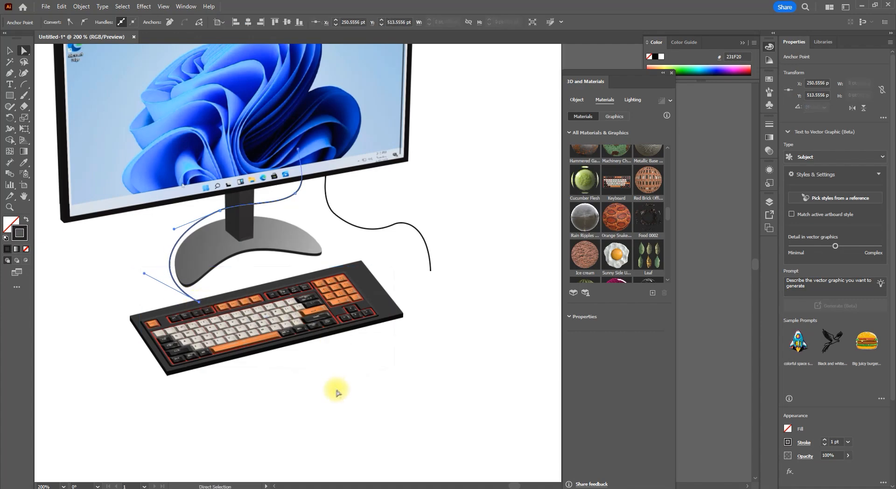
click(331, 413)
click(188, 295)
Apply the 3D Inflate effect to the keyboard cable and the right-hand cable
click(9, 50)
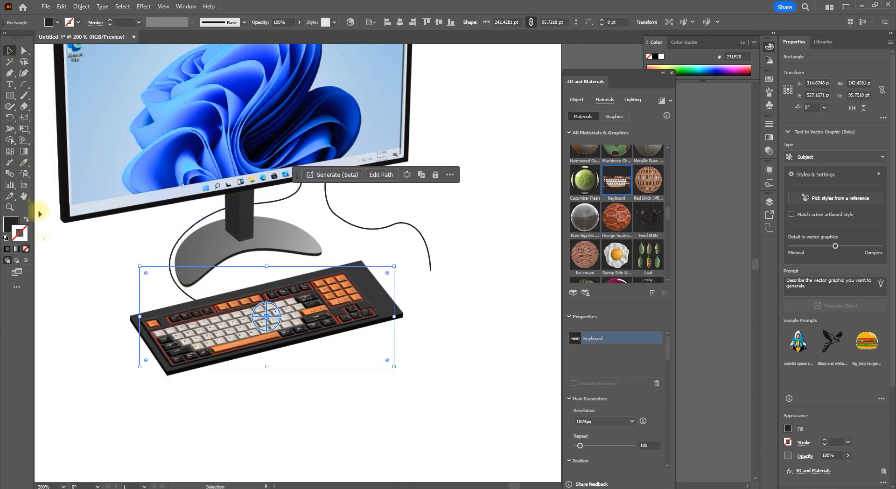
click(183, 223)
click(576, 99)
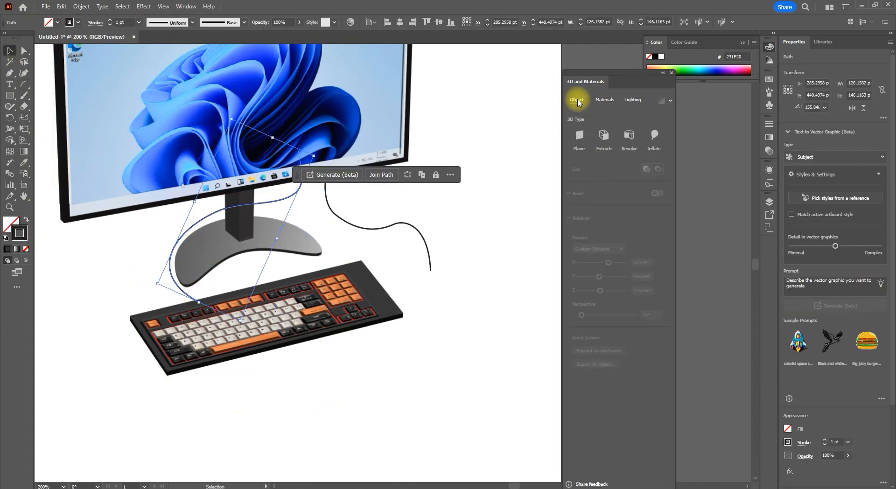
click(654, 135)
click(422, 242)
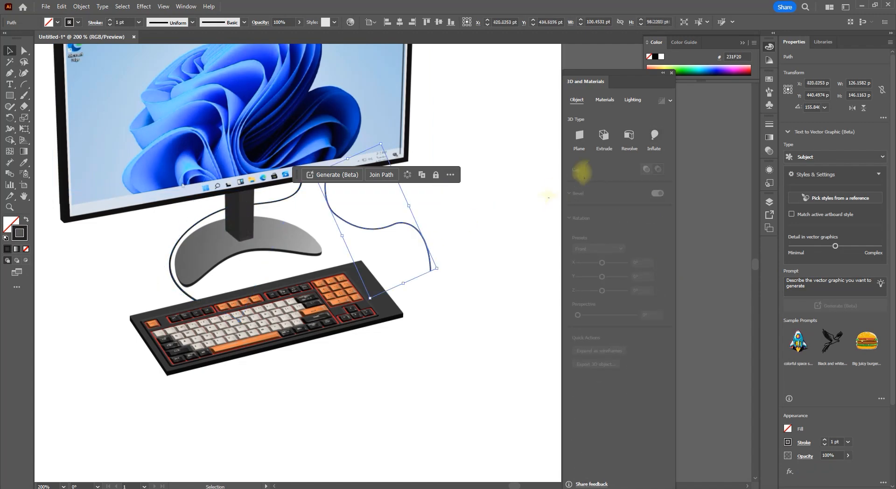
click(653, 135)
click(526, 224)
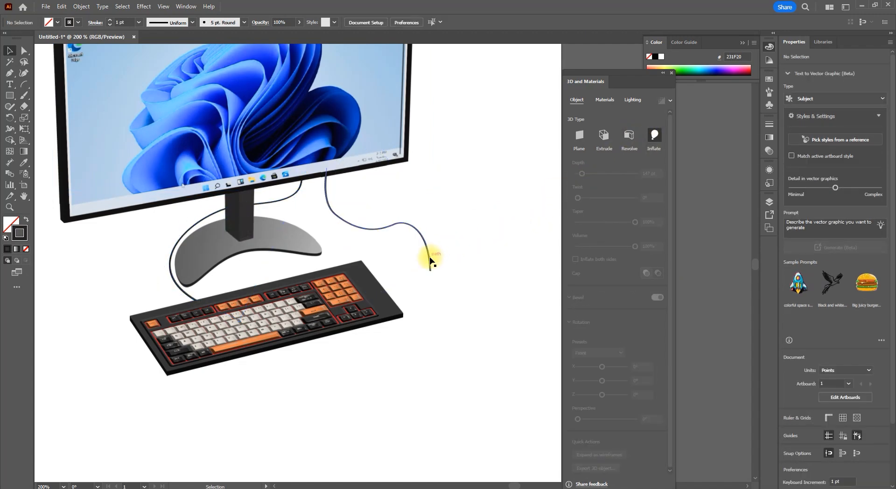
Set the stroke weight of both cables to 2 pt
click(426, 256)
shift+click(202, 226)
click(110, 20)
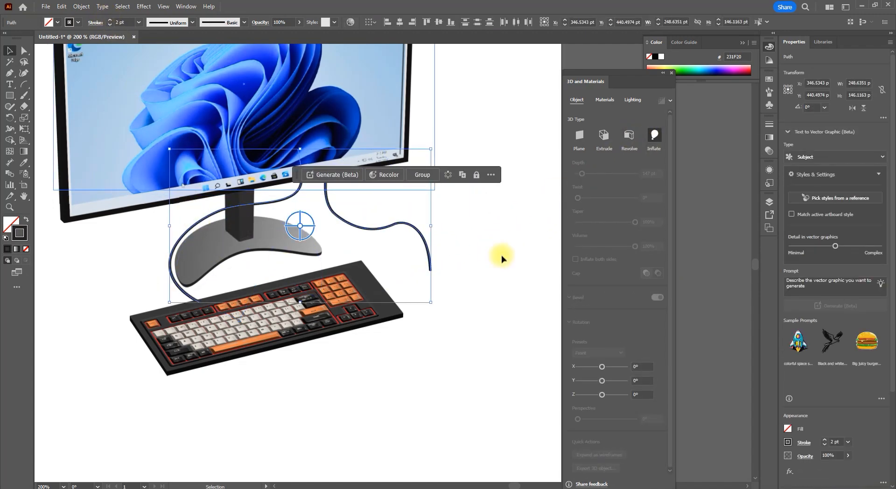
click(506, 258)
Reshape the upper bend of the right-hand cable by moving its anchor point with Direct Selection
drag(419, 365, 438, 394)
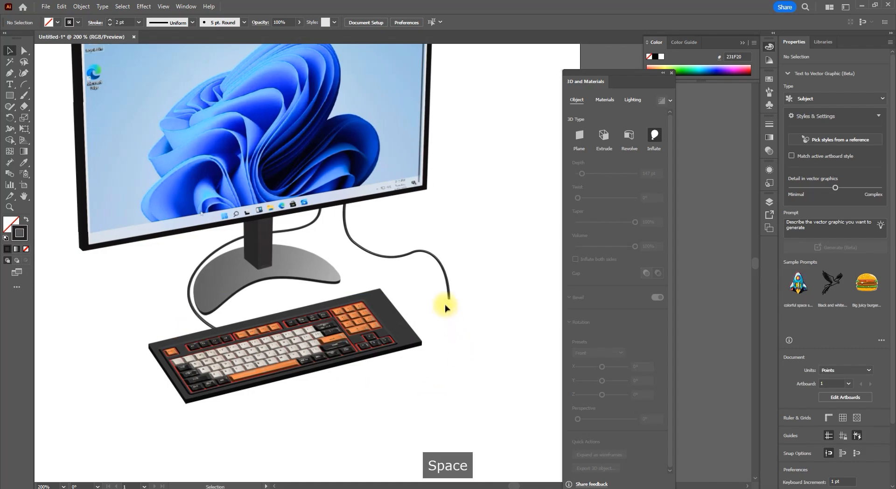
click(446, 298)
click(13, 100)
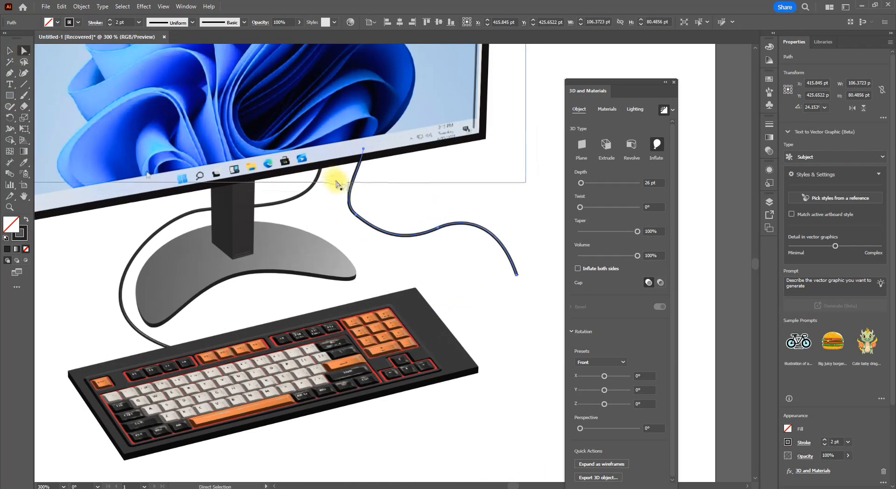
drag(352, 200, 337, 195)
click(439, 190)
scroll(380, 235, down, 1)
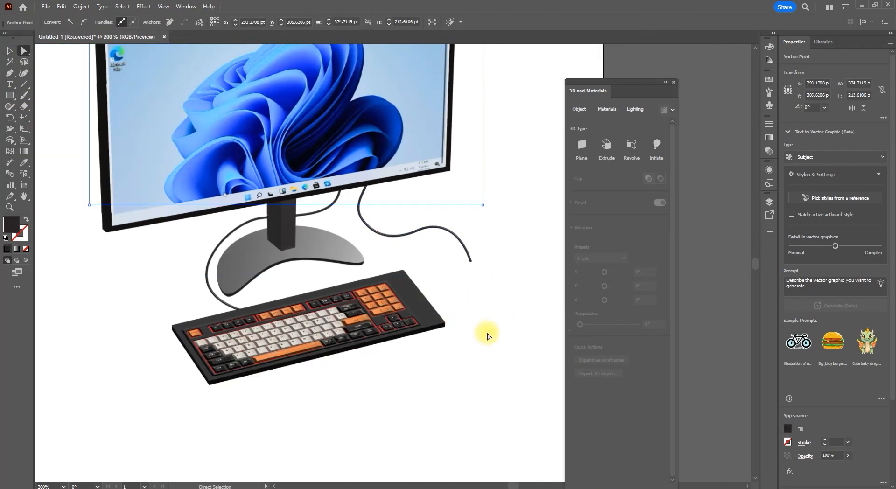
click(488, 335)
Draw two overlapping dark circles below the keyboard's right end, the lower one larger at about 50.4 pt wide
scroll(251, 271, down, 1)
mouse_move(10, 95)
mouse_down()
mouse_move(43, 94)
mouse_move(51, 108)
mouse_up()
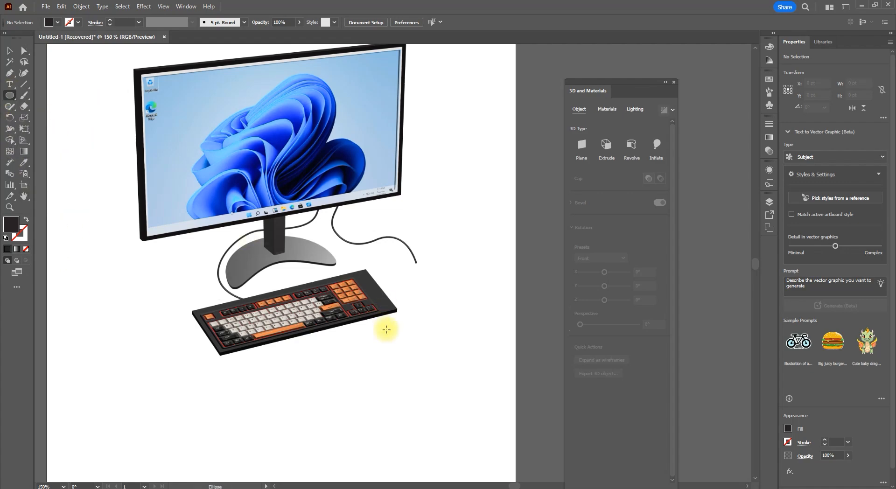
mouse_move(404, 349)
mouse_down()
mouse_move(437, 382)
mouse_move(434, 399)
mouse_up()
click(10, 55)
Unite the two overlapping circles into a single shape
shift+click(406, 359)
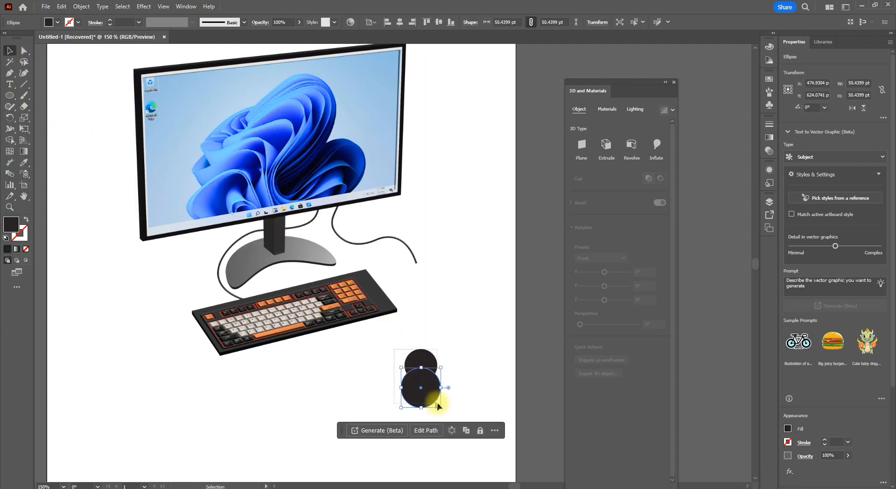
scroll(791, 438, down, 3)
click(789, 443)
Round the inner corners where the circles meet to form a smooth computer mouse outline
click(23, 50)
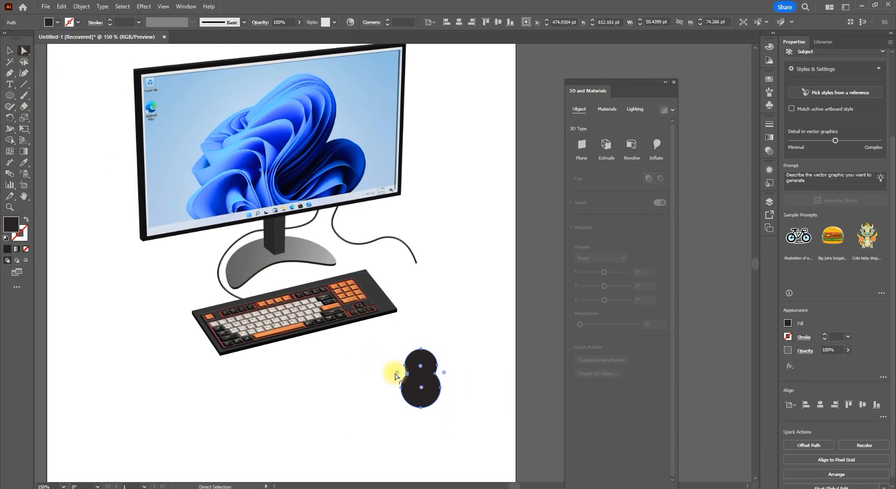
drag(396, 373, 353, 366)
click(483, 406)
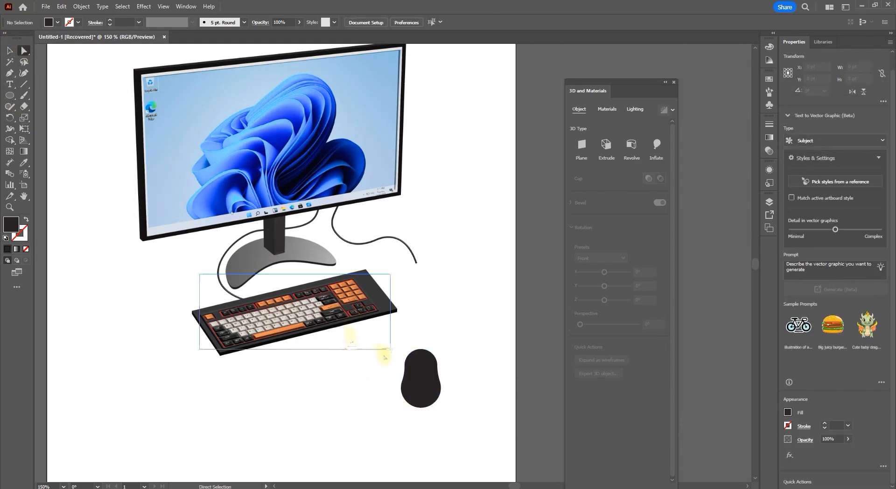
Move the mouse outline up closer to the free end of the right-hand cable
click(9, 50)
drag(426, 373, 404, 318)
scroll(429, 374, up, 2)
Fine-tune the anchor points along the waist of the mouse outline with Direct Selection
click(24, 50)
key(Right)
drag(459, 280, 479, 310)
key(Left)
click(480, 304)
click(399, 313)
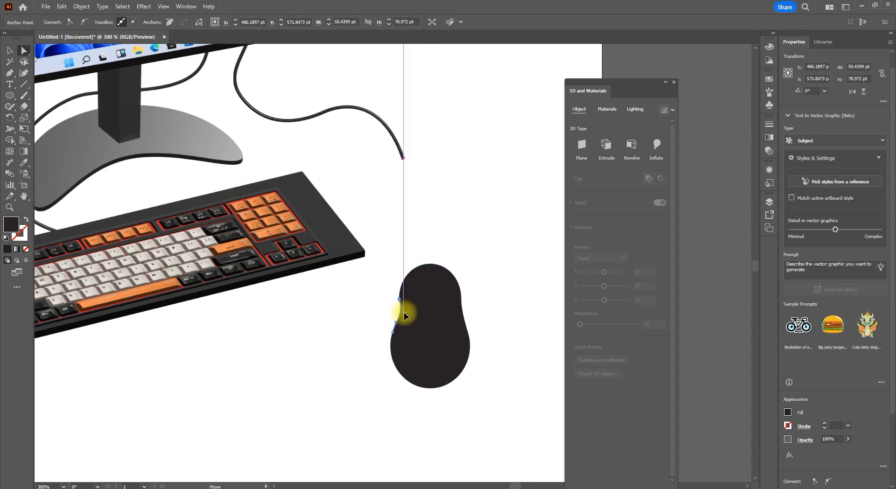
click(460, 297)
scroll(462, 252, down, 2)
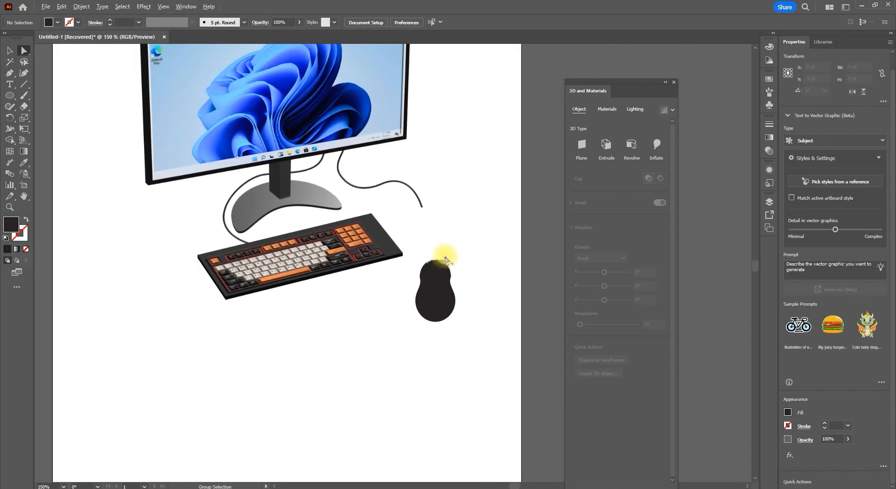
scroll(450, 279, up, 5)
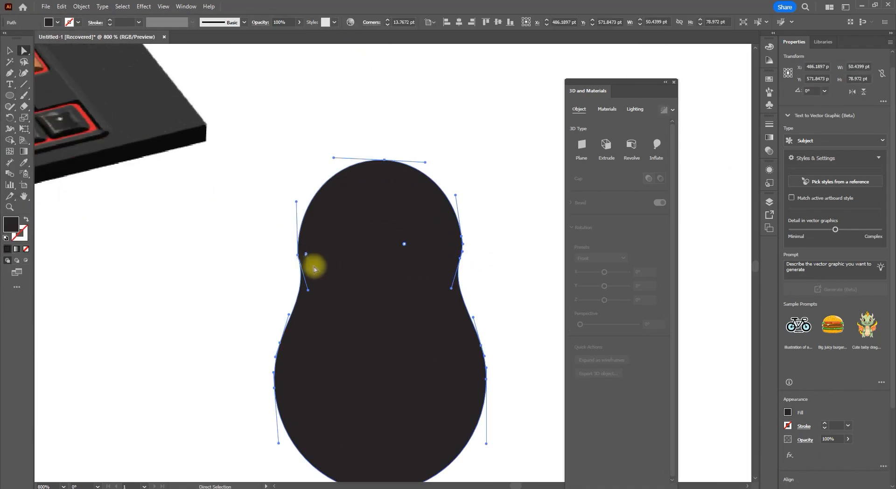
key(ctrl+shift+a)
scroll(482, 315, down, 5)
Scale the mouse shape down to about 36 pt wide by 56 pt high and place it at the cable's free end
click(10, 50)
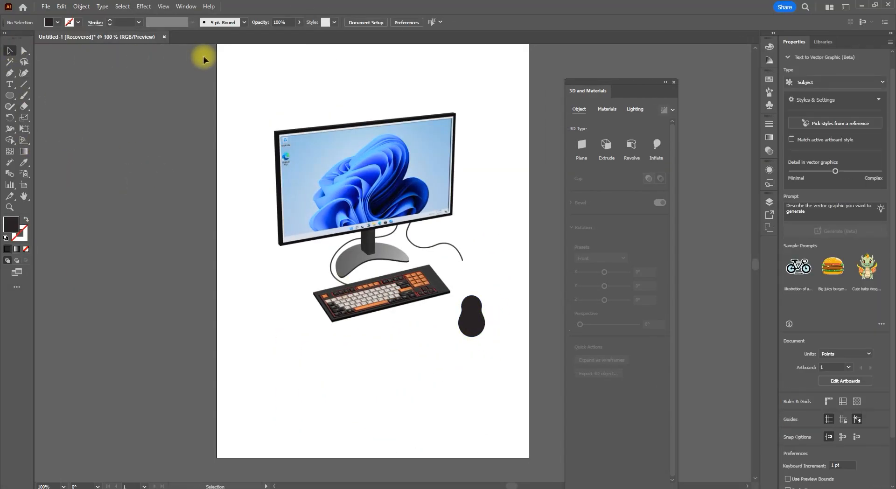
scroll(499, 308, up, 2)
drag(460, 283, 423, 240)
click(409, 317)
drag(408, 318, 429, 247)
Inflate the mouse shape in 3D and apply the SmoothMetal material to it
click(656, 145)
click(606, 109)
drag(667, 170, 671, 188)
click(650, 174)
Align the inflated mouse with the cable's end and reduce its inflate volume
scroll(411, 235, up, 2)
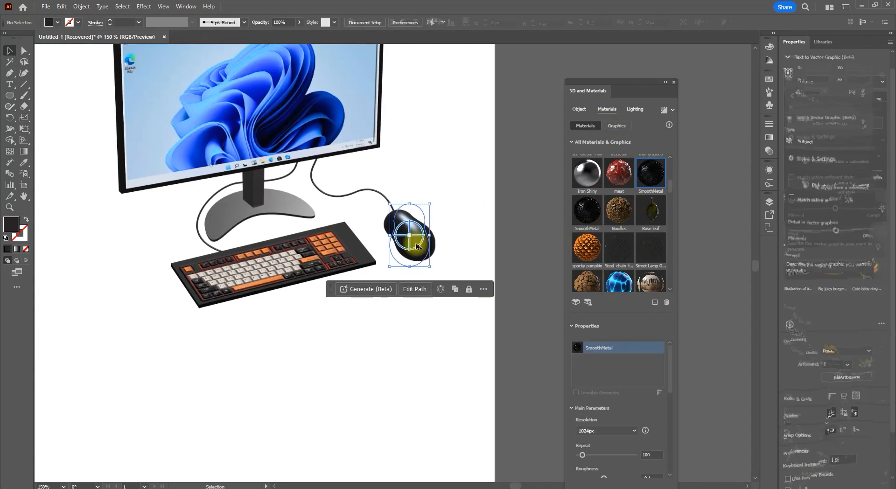
drag(443, 292, 401, 229)
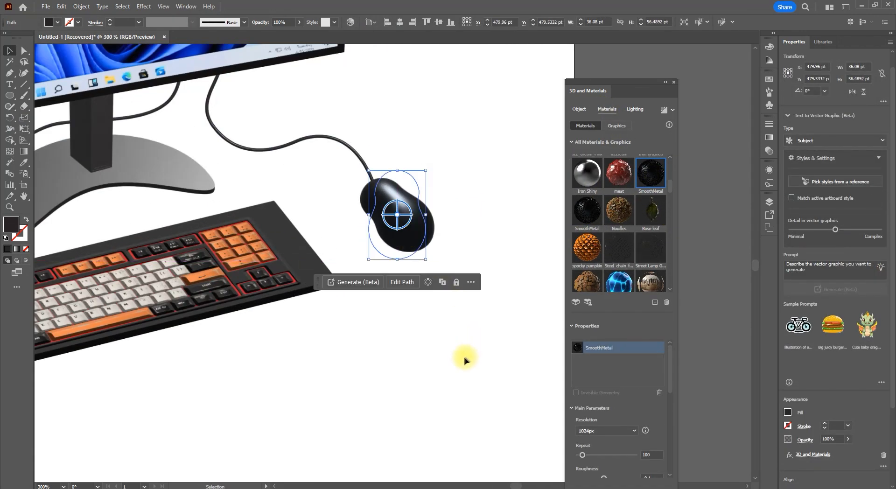
click(579, 109)
click(653, 255)
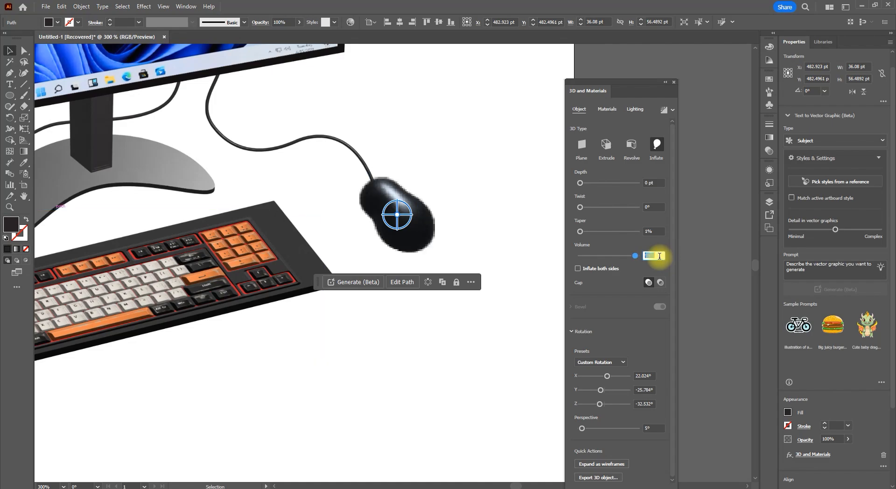
click(513, 207)
Draw a straight line about 14.7 pt long from the cable joint down along the top of the mouse
scroll(454, 357, down, 3)
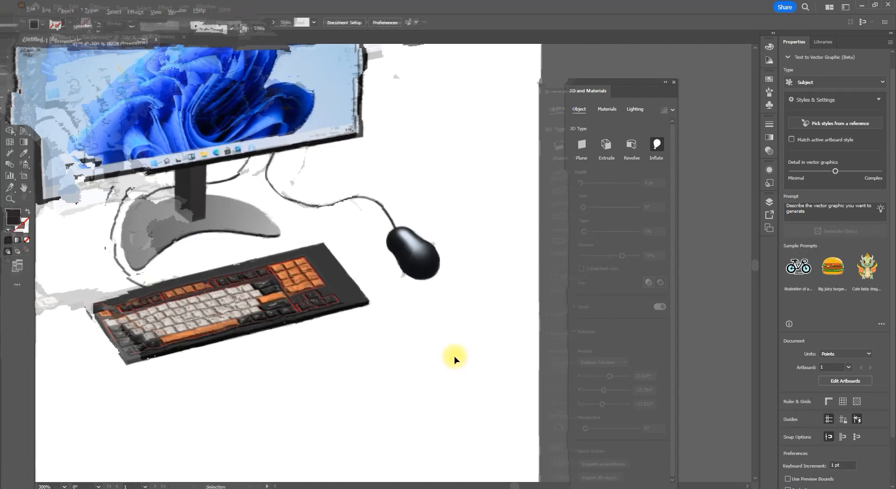
scroll(441, 315, up, 3)
click(402, 299)
scroll(402, 299, up, 3)
click(70, 160)
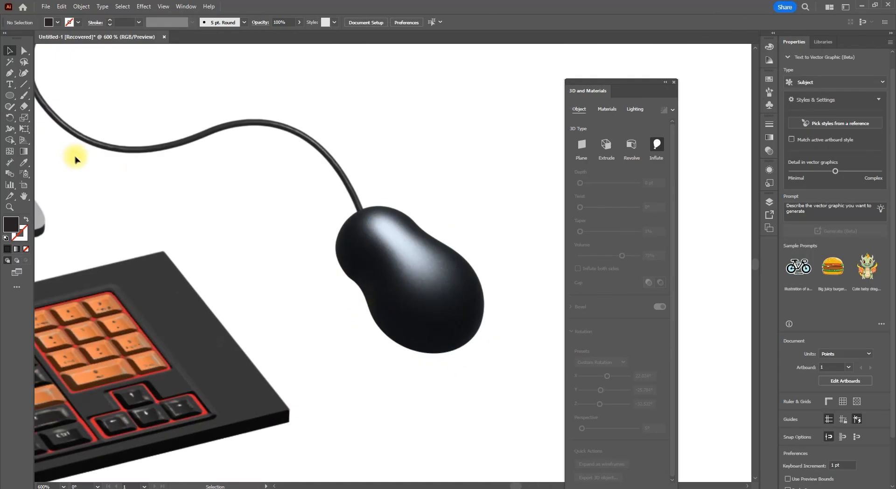
click(23, 84)
drag(371, 219, 402, 245)
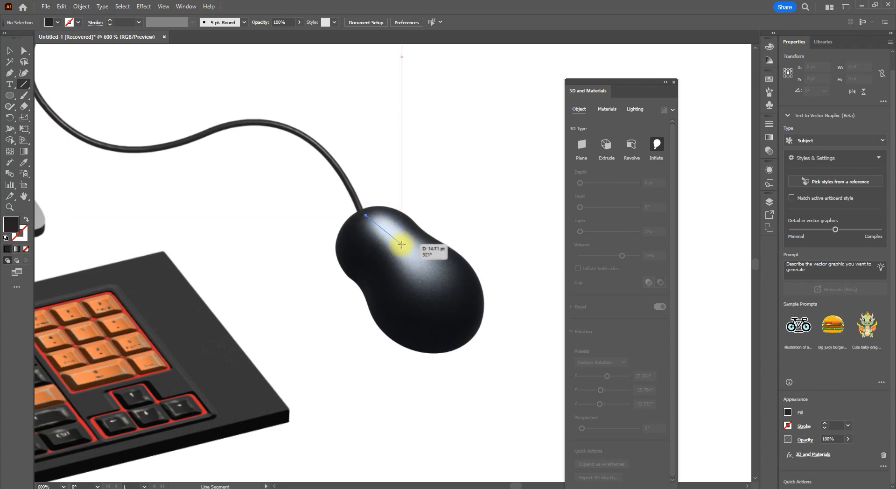
Give the line on the mouse a dark 0.75 pt stroke and no fill
click(10, 51)
click(6, 238)
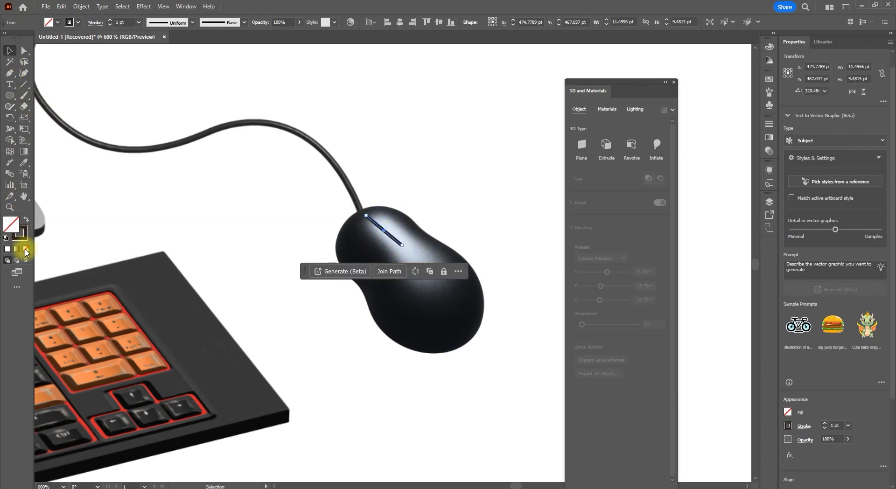
click(96, 22)
click(110, 25)
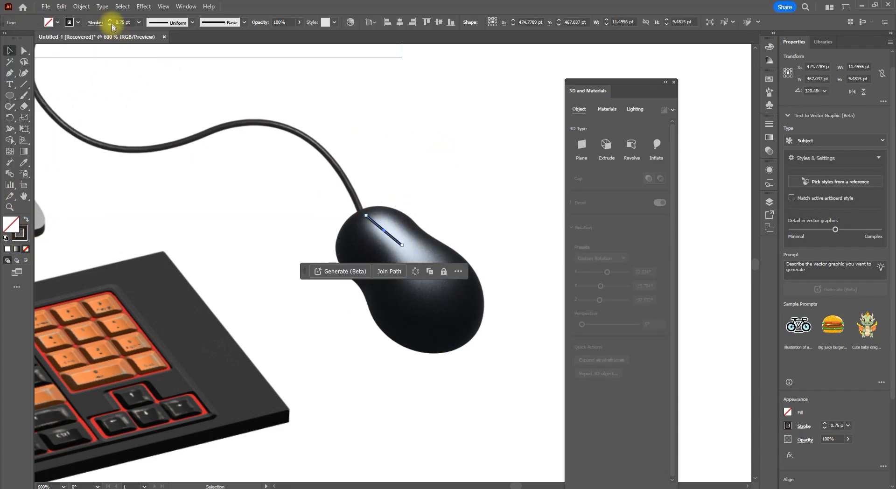
Adjust the light on the monitor group and cast its shadow below the object
key(ctrl+1)
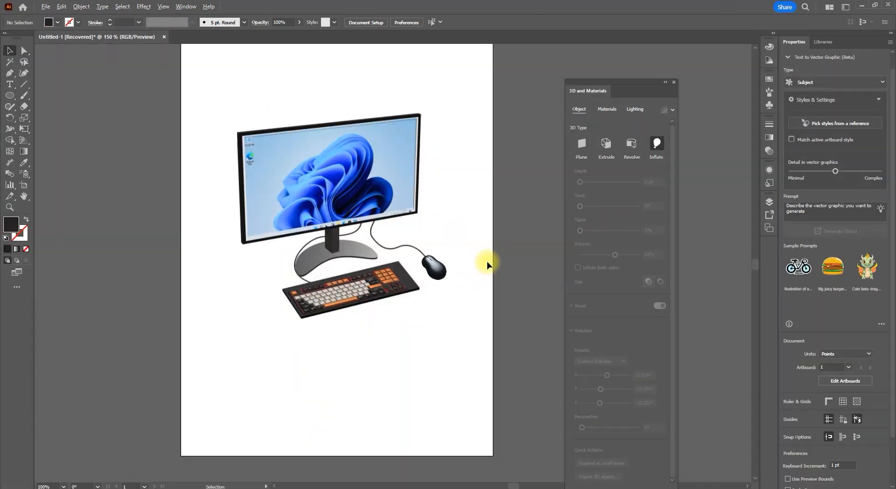
key(ctrl+a)
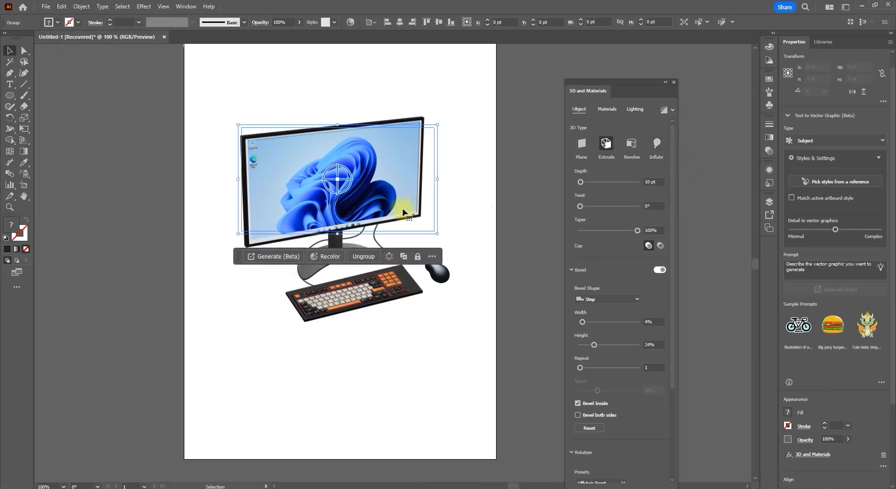
click(637, 110)
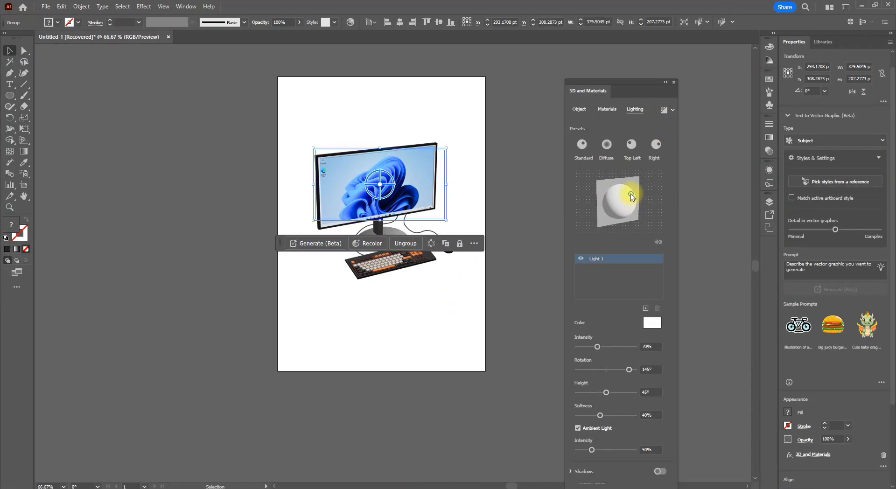
drag(630, 193, 628, 190)
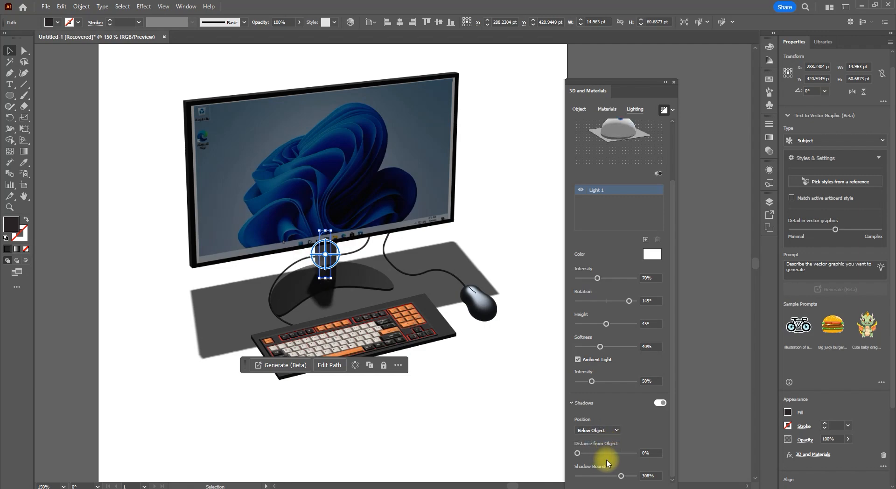
Set the stand neck's light rotation to 109°, height to 41°, softness to 78%, ambient intensity to 103% and shadow bounds to 400%
drag(603, 476, 621, 475)
drag(628, 301, 622, 302)
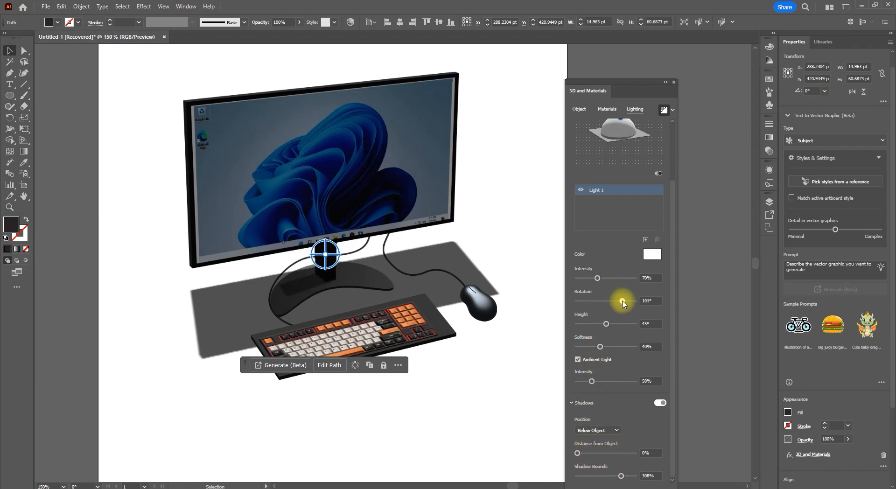
drag(599, 346, 617, 349)
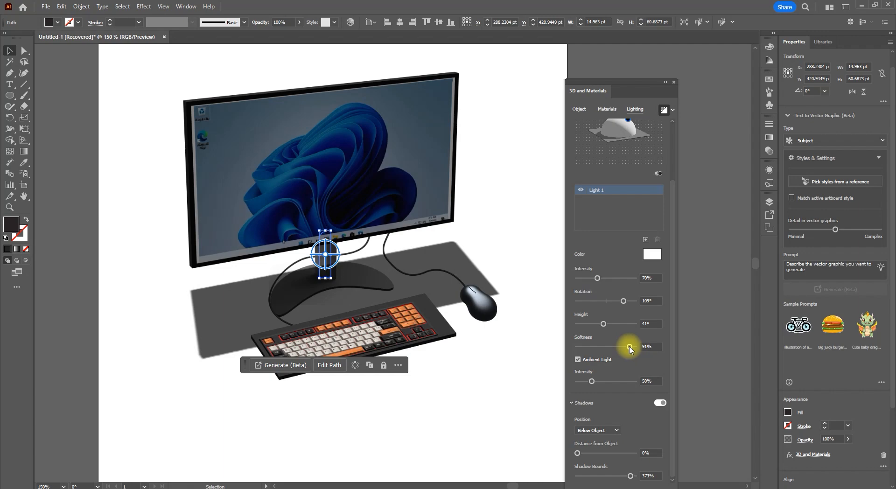
drag(629, 347, 623, 347)
drag(602, 382, 607, 382)
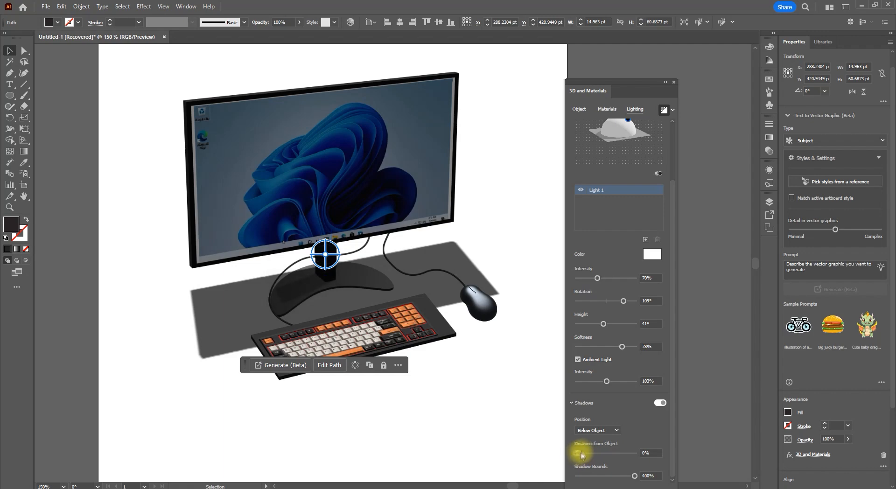
drag(623, 301, 623, 301)
Turn on shadows for the keyboard base and open the shadow position choices
click(479, 384)
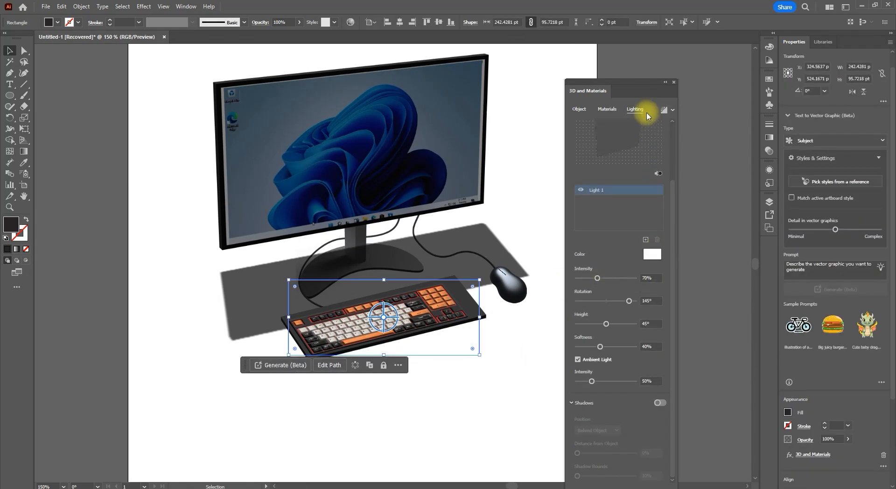
click(644, 111)
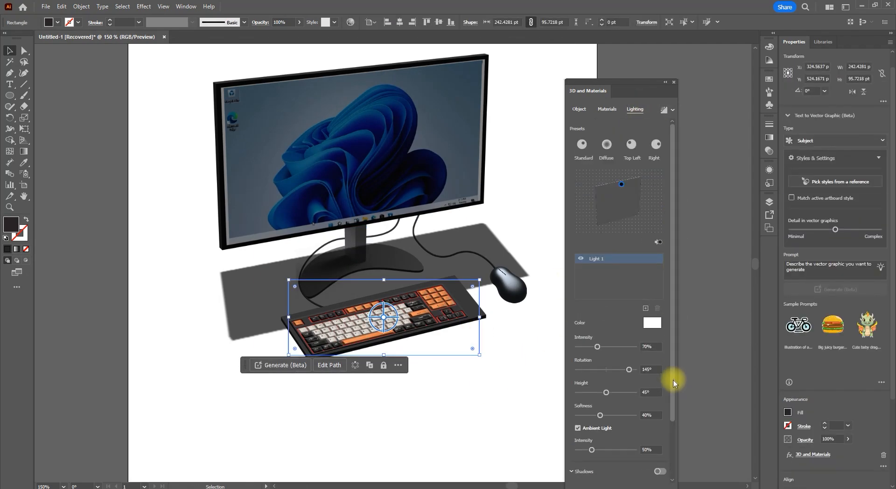
scroll(662, 397, down, 3)
click(660, 402)
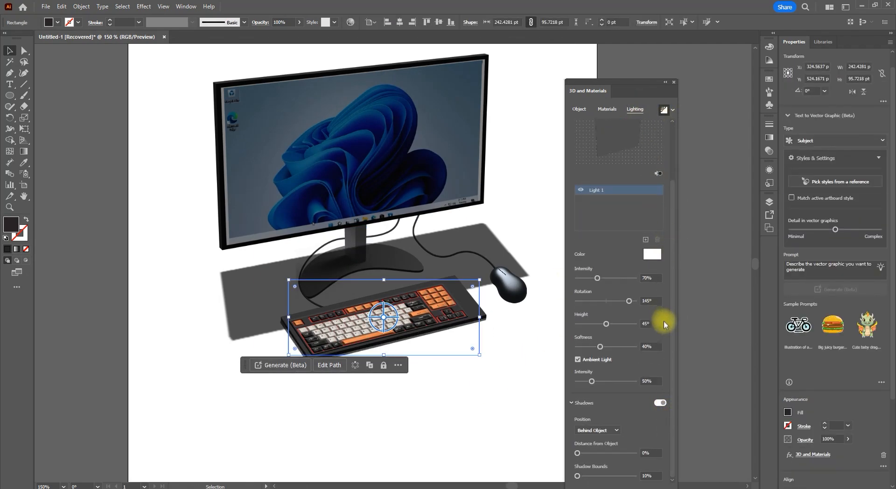
click(599, 431)
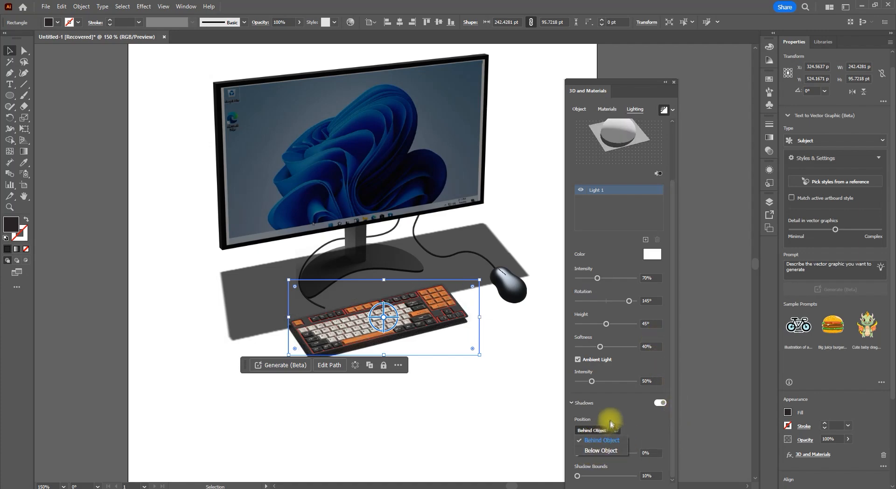